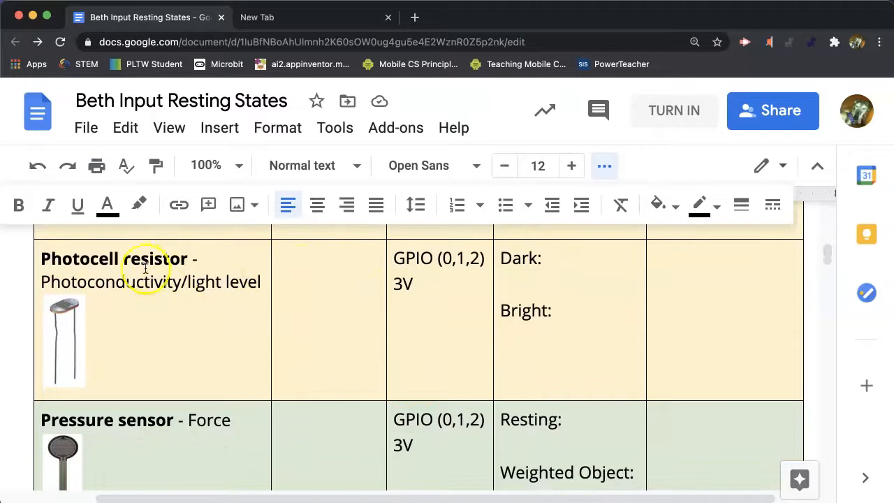
- Insert the VelostatPressureSensor image from the Downloads folder on the blank line below the Photocell Resistor heading
{"action": "scroll", "coordinate": [375, 348], "scroll_direction": "down", "scroll_amount": 3}
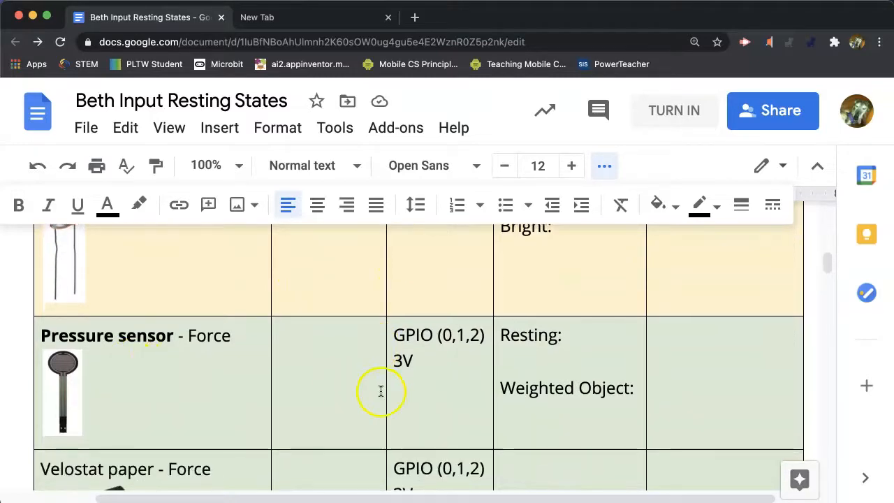
{"action": "scroll", "coordinate": [380, 391], "scroll_direction": "down", "scroll_amount": 3}
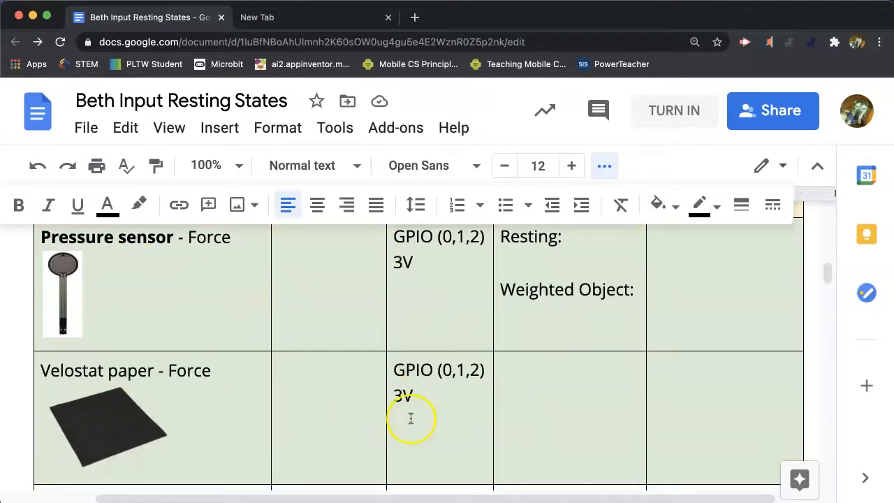
{"action": "scroll", "coordinate": [411, 417], "scroll_direction": "down", "scroll_amount": 8}
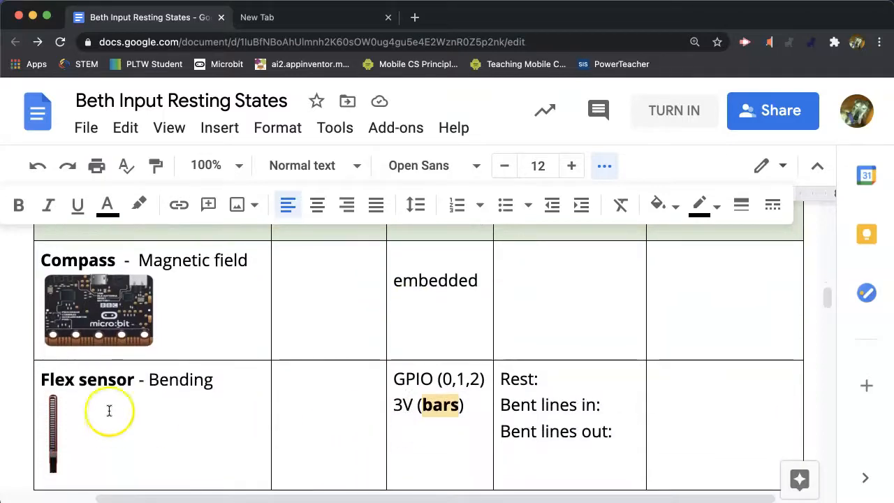
{"action": "scroll", "coordinate": [419, 429], "scroll_direction": "down", "scroll_amount": 6}
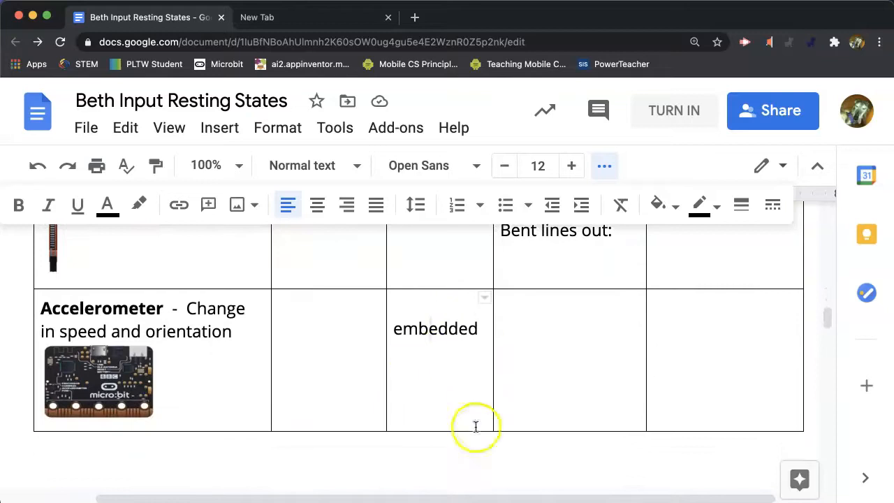
{"action": "scroll", "coordinate": [477, 424], "scroll_direction": "down", "scroll_amount": 7}
{"action": "scroll", "coordinate": [465, 445], "scroll_direction": "down", "scroll_amount": 2}
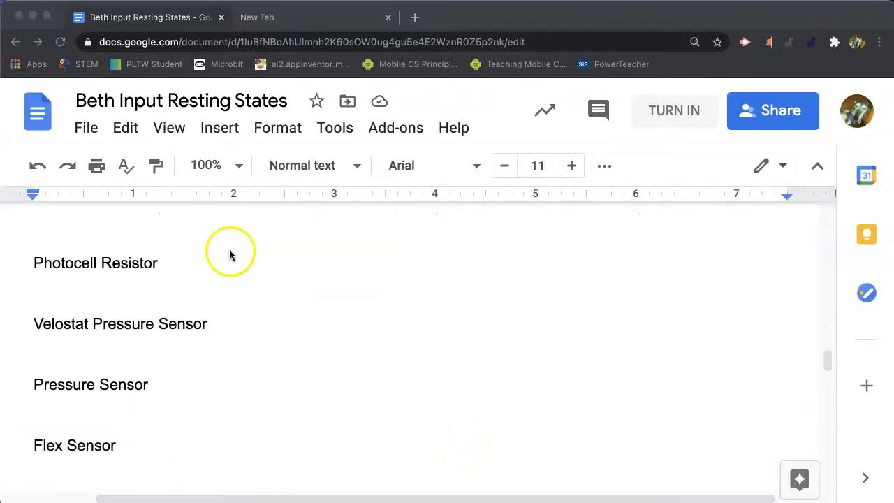
{"action": "left_click", "coordinate": [224, 125]}
{"action": "left_click", "coordinate": [219, 123]}
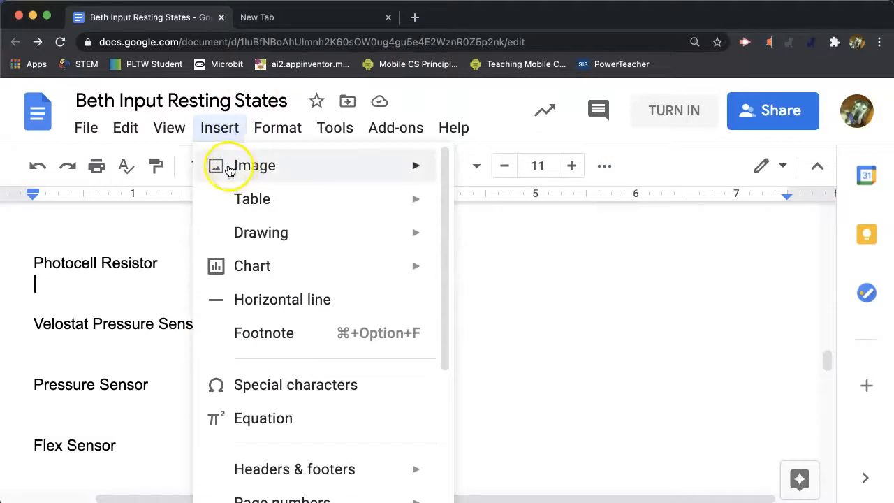
{"action": "mouse_move", "coordinate": [230, 170]}
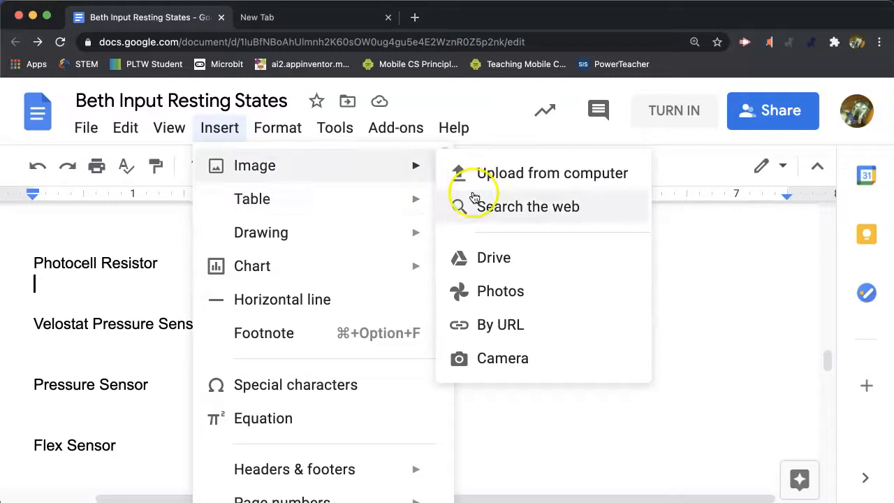
{"action": "left_click", "coordinate": [514, 180]}
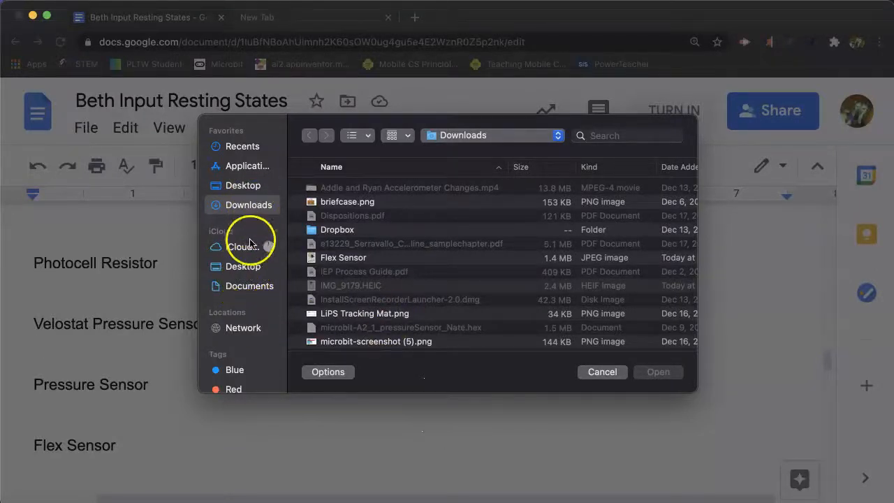
{"action": "left_click", "coordinate": [247, 206]}
{"action": "scroll", "coordinate": [454, 312], "scroll_direction": "down", "scroll_amount": 10}
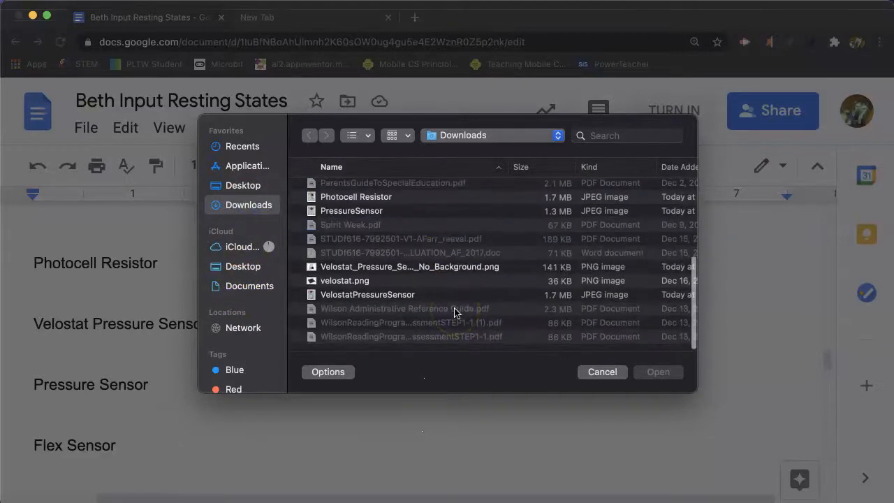
{"action": "left_click", "coordinate": [366, 295]}
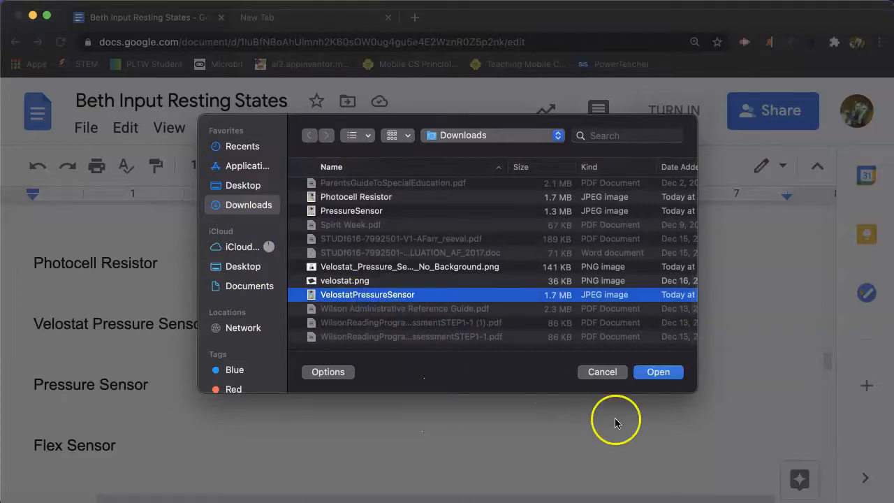
{"action": "left_click", "coordinate": [660, 373]}
- Cut the inserted image from under Photocell Resistor and paste it below the Velostat Pressure Sensor heading
{"action": "left_click", "coordinate": [465, 365]}
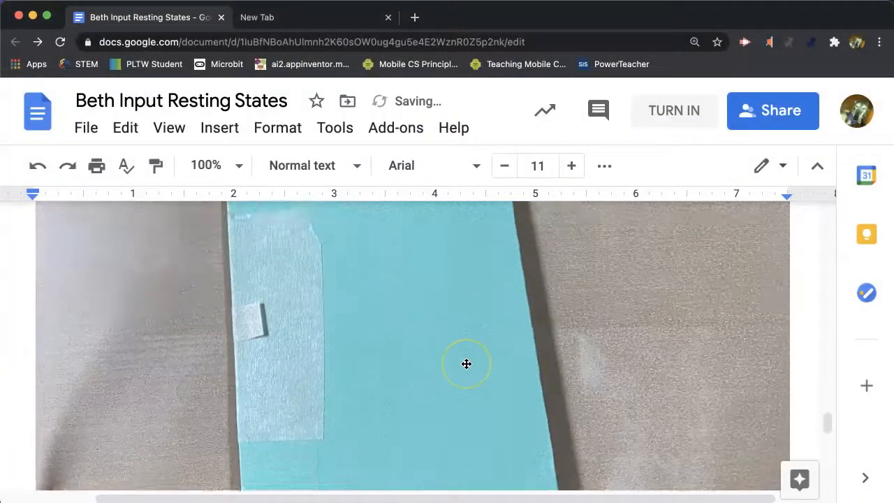
{"action": "scroll", "coordinate": [467, 364], "scroll_direction": "up", "scroll_amount": 10}
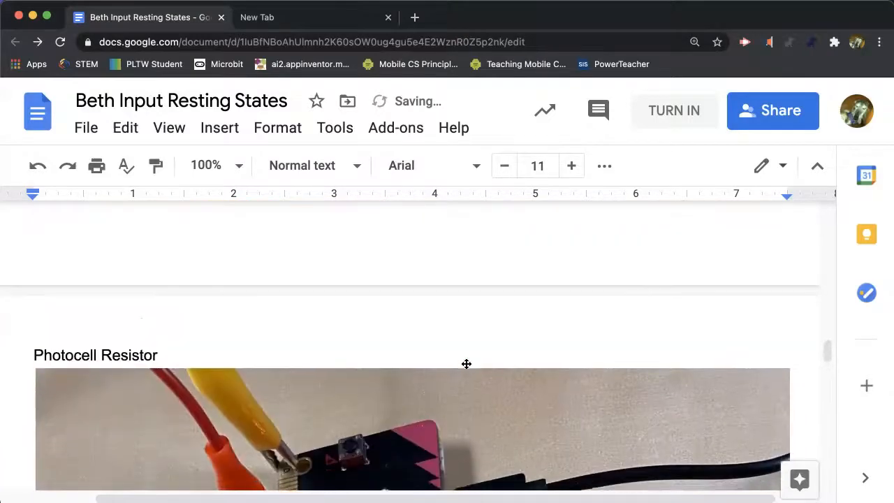
{"action": "scroll", "coordinate": [466, 364], "scroll_direction": "down", "scroll_amount": 2}
{"action": "left_click", "coordinate": [435, 395]}
{"action": "scroll", "coordinate": [435, 395], "scroll_direction": "down", "scroll_amount": 8}
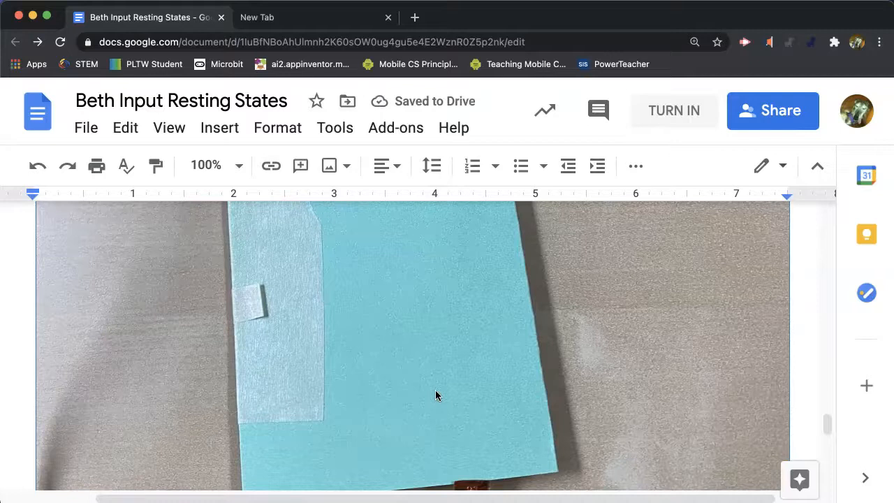
{"action": "key", "text": "BackSpace"}
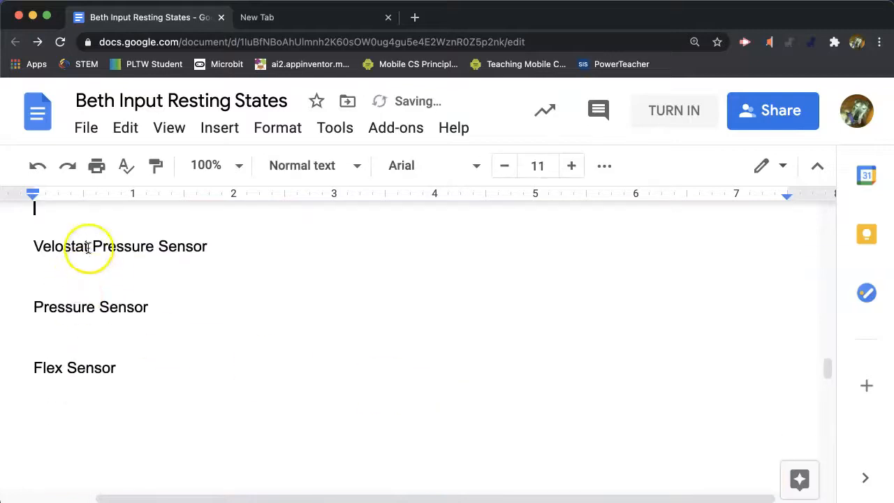
{"action": "key", "text": "ctrl+v"}
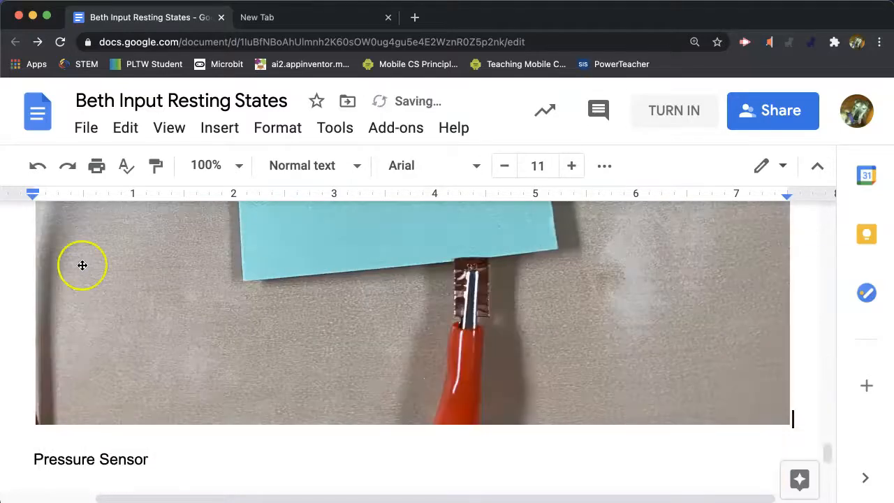
- Shrink the image under Velostat Pressure Sensor proportionally to about 5 inches wide
{"action": "scroll", "coordinate": [86, 256], "scroll_direction": "up", "scroll_amount": 8}
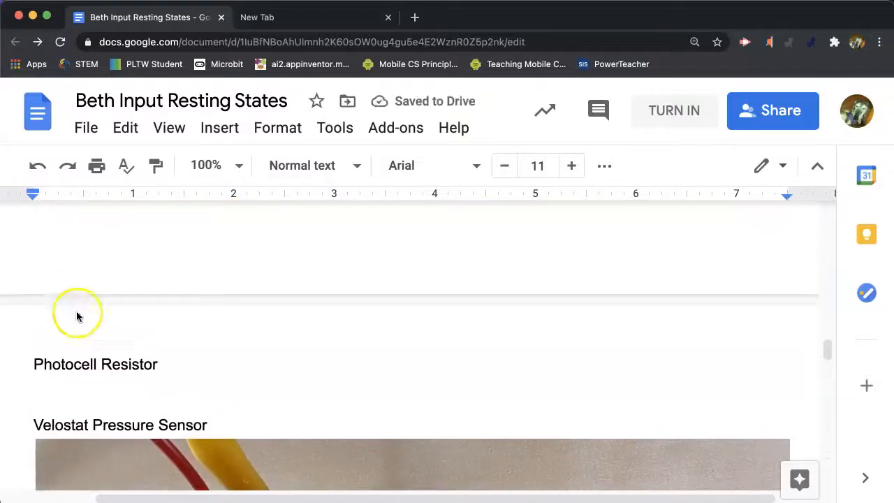
{"action": "left_click", "coordinate": [152, 472]}
{"action": "scroll", "coordinate": [314, 472], "scroll_direction": "down", "scroll_amount": 10}
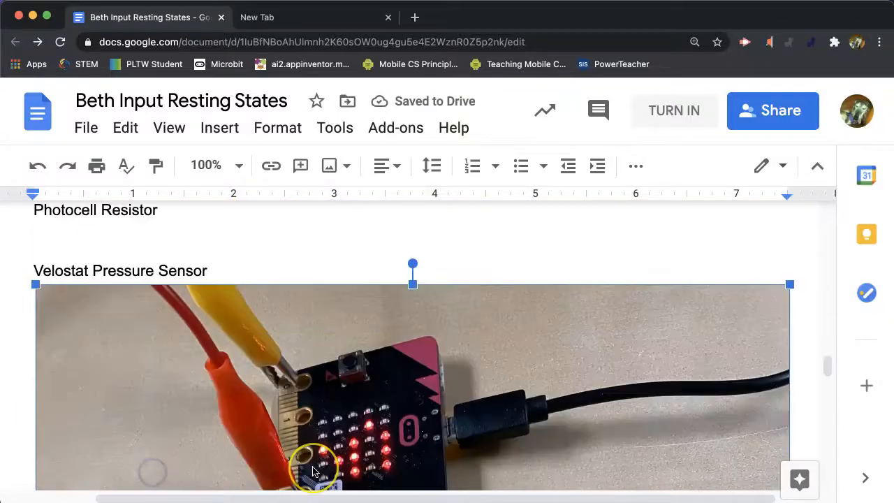
{"action": "scroll", "coordinate": [314, 472], "scroll_direction": "down", "scroll_amount": 3}
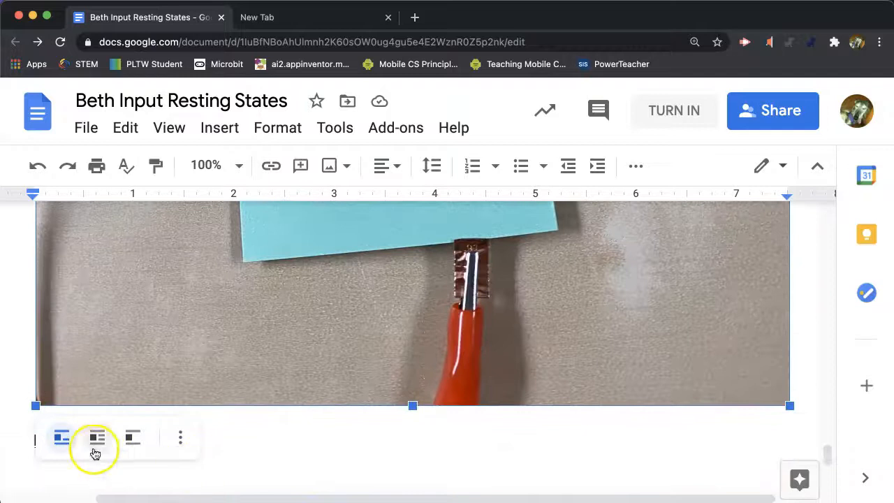
{"action": "left_click_drag", "start_coordinate": [34, 405], "coordinate": [354, 225]}
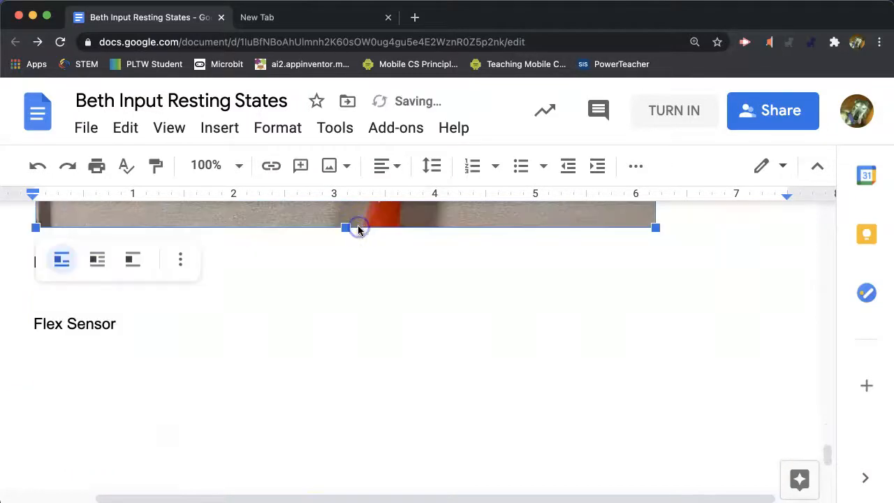
{"action": "scroll", "coordinate": [359, 229], "scroll_direction": "up", "scroll_amount": 4}
{"action": "scroll", "coordinate": [358, 231], "scroll_direction": "down", "scroll_amount": 1}
{"action": "left_click", "coordinate": [82, 315]}
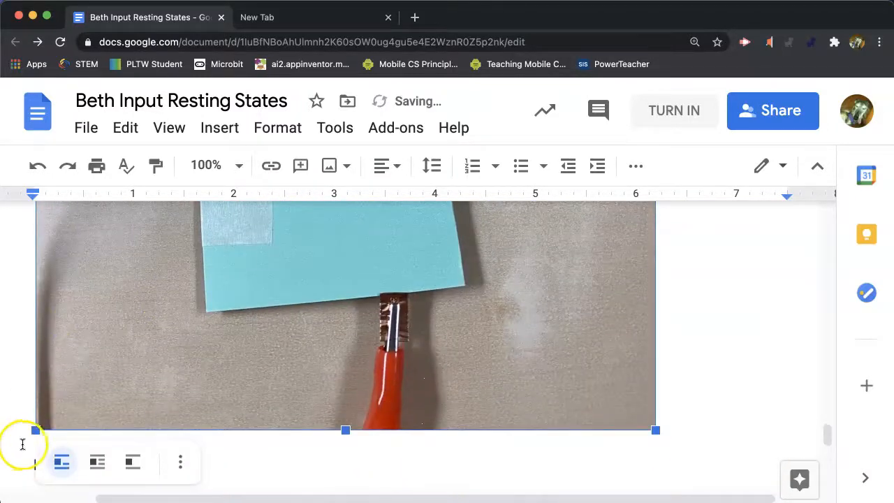
{"action": "left_click_drag", "start_coordinate": [35, 431], "coordinate": [240, 277]}
{"action": "scroll", "coordinate": [240, 279], "scroll_direction": "up", "scroll_amount": 3}
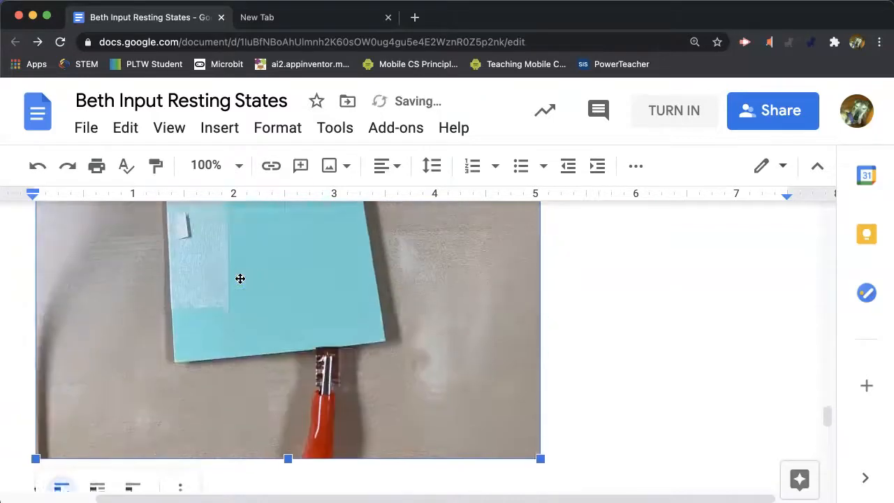
{"action": "scroll", "coordinate": [239, 278], "scroll_direction": "up", "scroll_amount": 2}
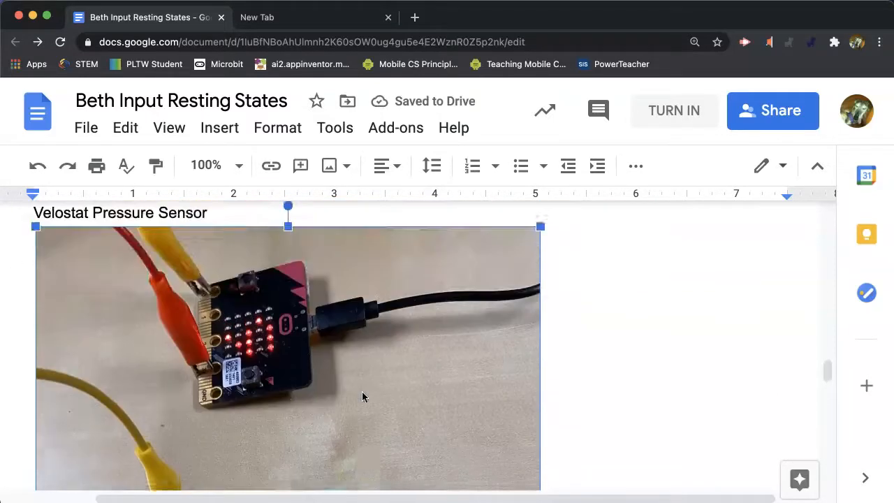
- Rotate the Velostat Pressure Sensor image 90 degrees counterclockwise so the micro:bit stands upright
{"action": "scroll", "coordinate": [362, 391], "scroll_direction": "up", "scroll_amount": 2}
{"action": "left_click_drag", "start_coordinate": [288, 266], "coordinate": [75, 360]}
{"action": "left_click", "coordinate": [219, 327]}
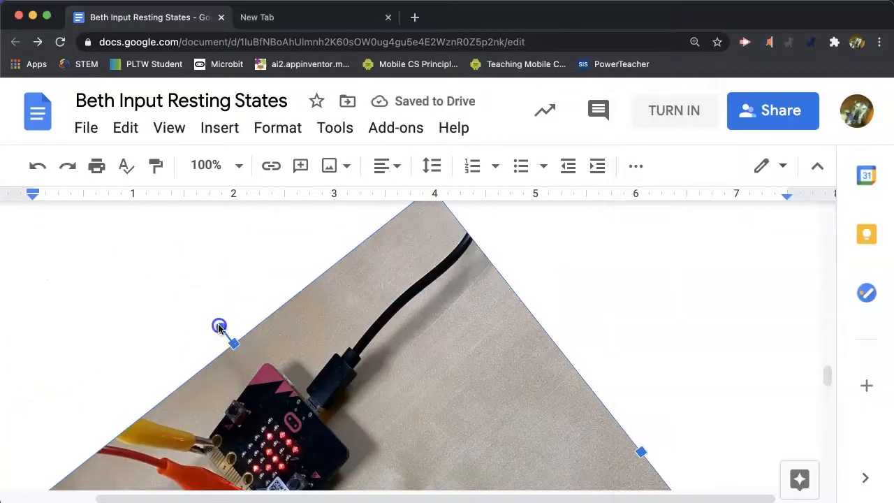
{"action": "left_click_drag", "start_coordinate": [220, 326], "coordinate": [93, 487]}
{"action": "left_click_drag", "start_coordinate": [100, 328], "coordinate": [50, 440]}
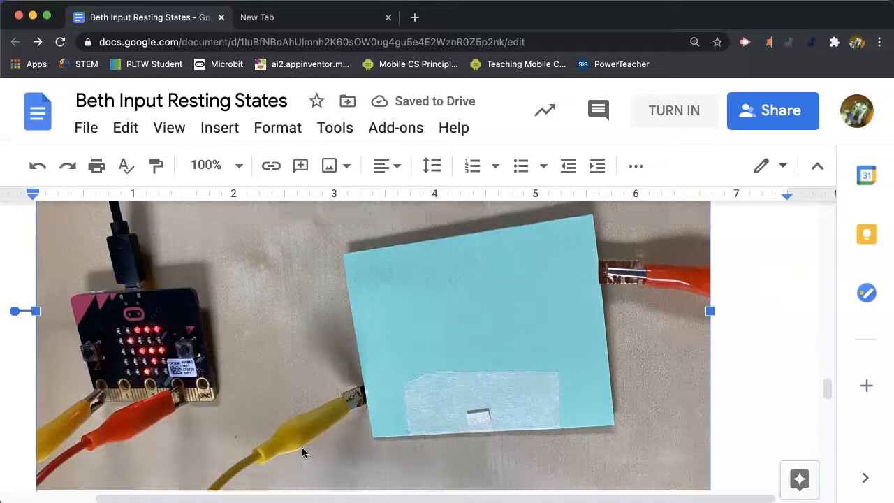
{"action": "scroll", "coordinate": [302, 447], "scroll_direction": "down", "scroll_amount": 5}
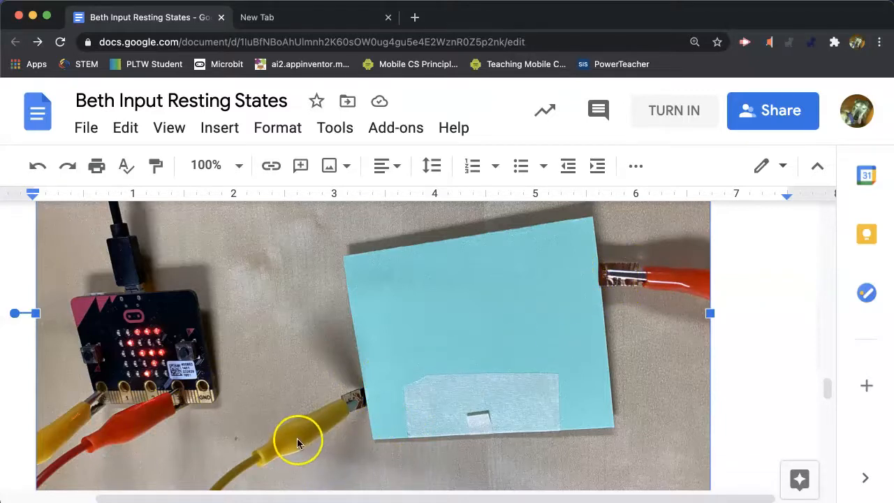
{"action": "scroll", "coordinate": [298, 438], "scroll_direction": "up", "scroll_amount": 4}
{"action": "scroll", "coordinate": [300, 437], "scroll_direction": "down", "scroll_amount": 3}
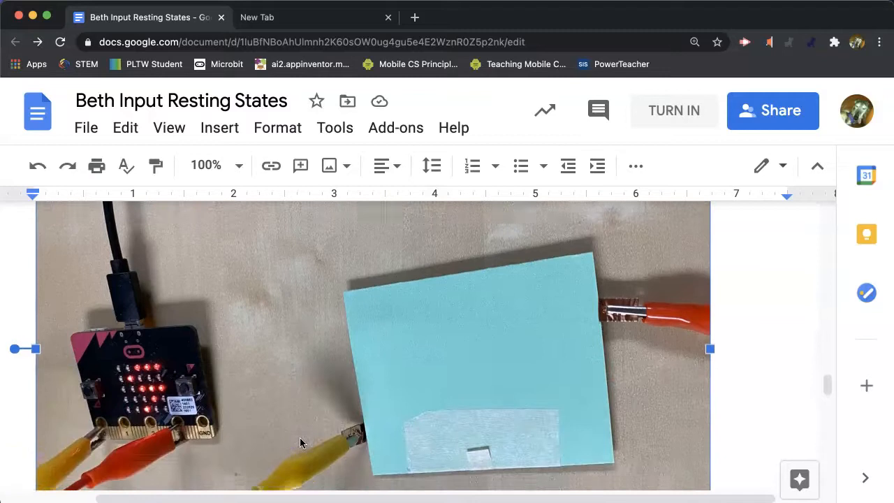
{"action": "scroll", "coordinate": [299, 437], "scroll_direction": "down", "scroll_amount": 1}
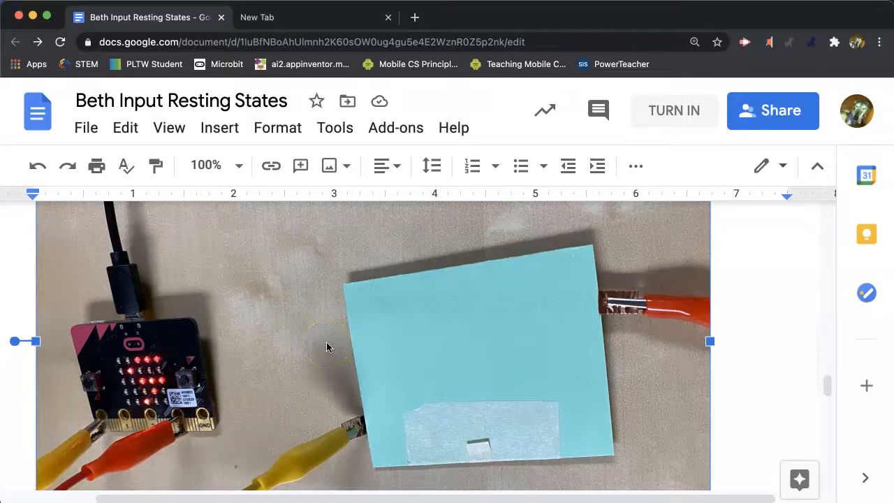
- Crop the excess background off the bottom and top edges of the Photocell Resistor image, removing about 1 inch at the bottom
{"action": "scroll", "coordinate": [327, 347], "scroll_direction": "up", "scroll_amount": 5}
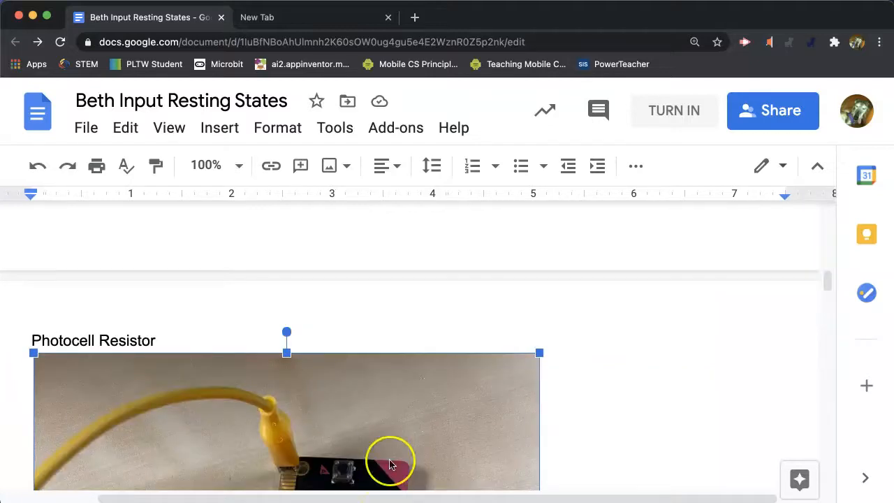
{"action": "scroll", "coordinate": [391, 464], "scroll_direction": "down", "scroll_amount": 3}
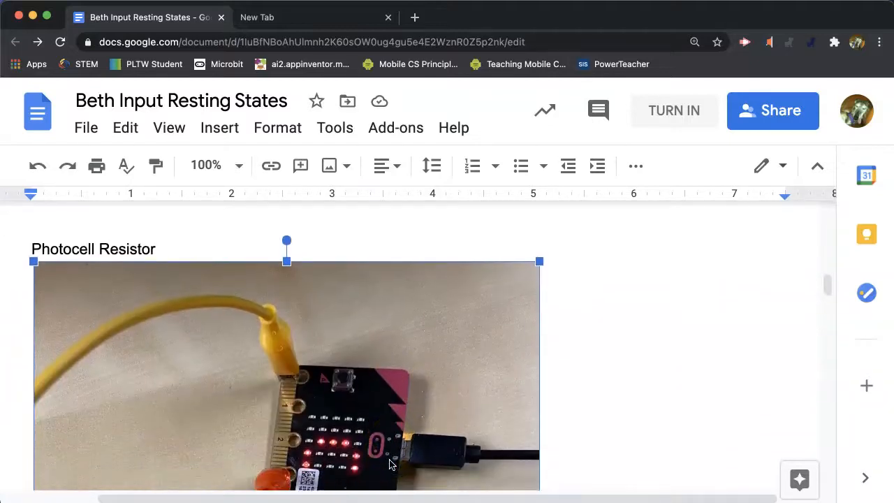
{"action": "left_click", "coordinate": [279, 238]}
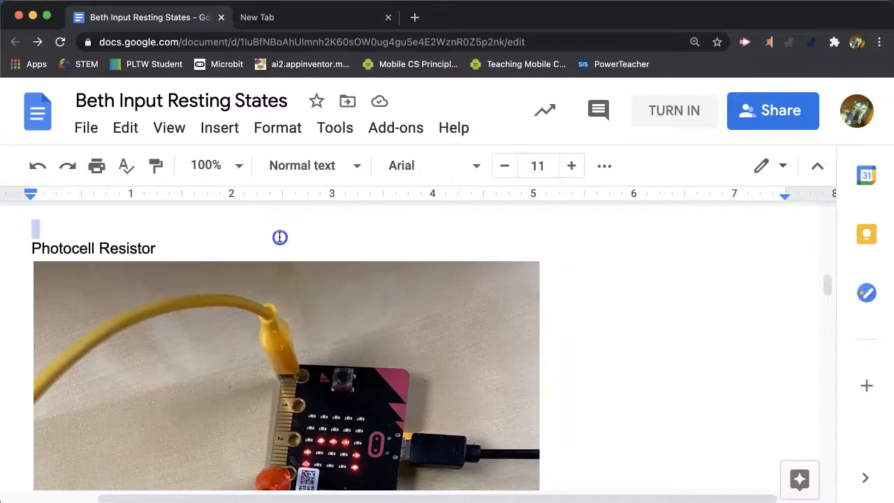
{"action": "left_click", "coordinate": [390, 305]}
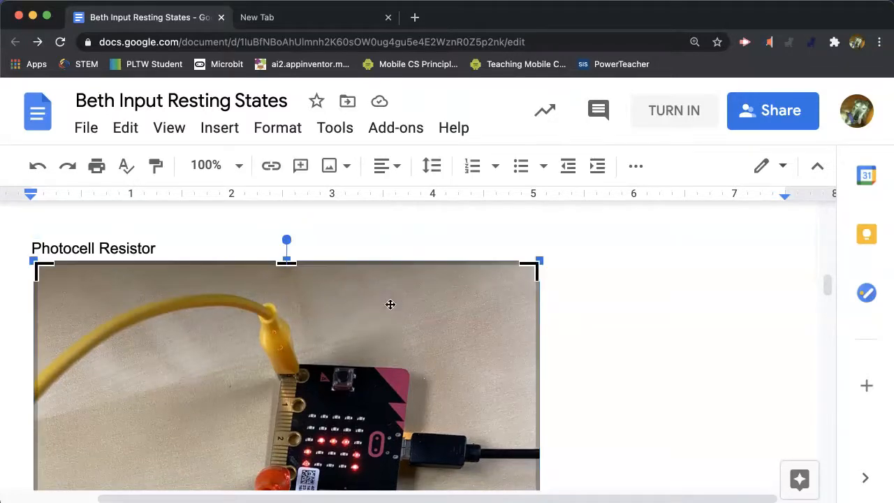
{"action": "scroll", "coordinate": [423, 365], "scroll_direction": "down", "scroll_amount": 10}
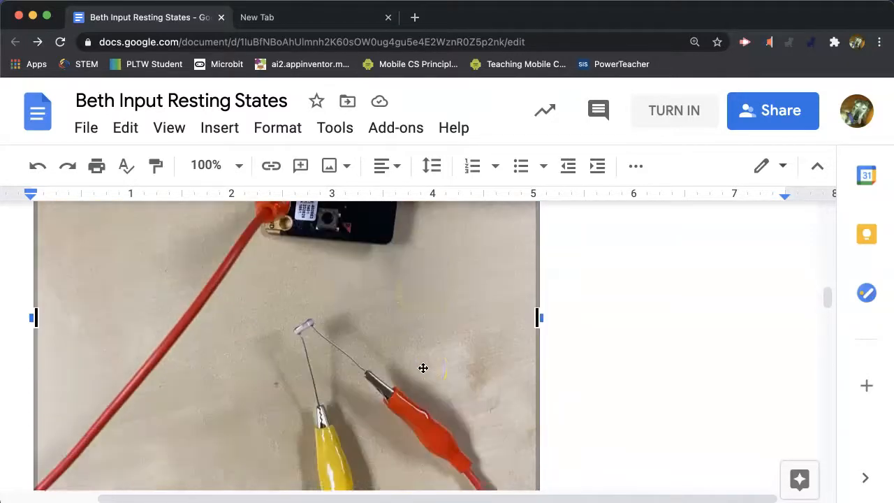
{"action": "left_click", "coordinate": [291, 402]}
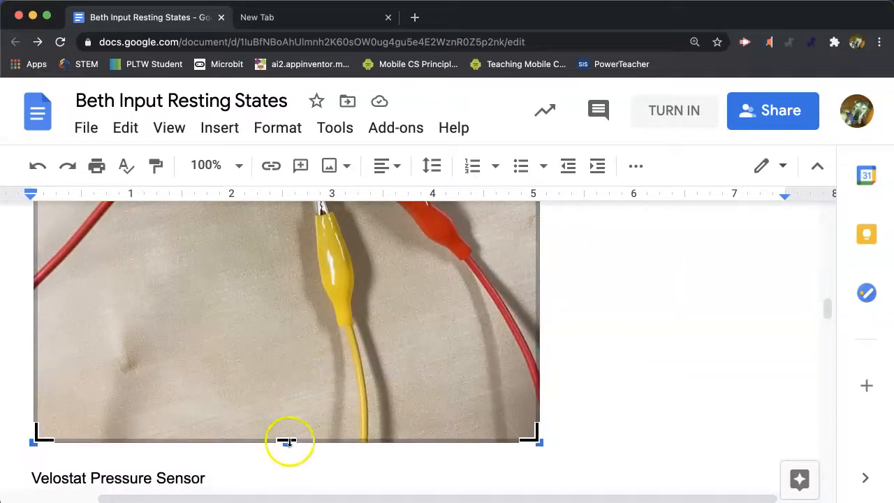
{"action": "left_click_drag", "start_coordinate": [312, 347], "coordinate": [312, 346]}
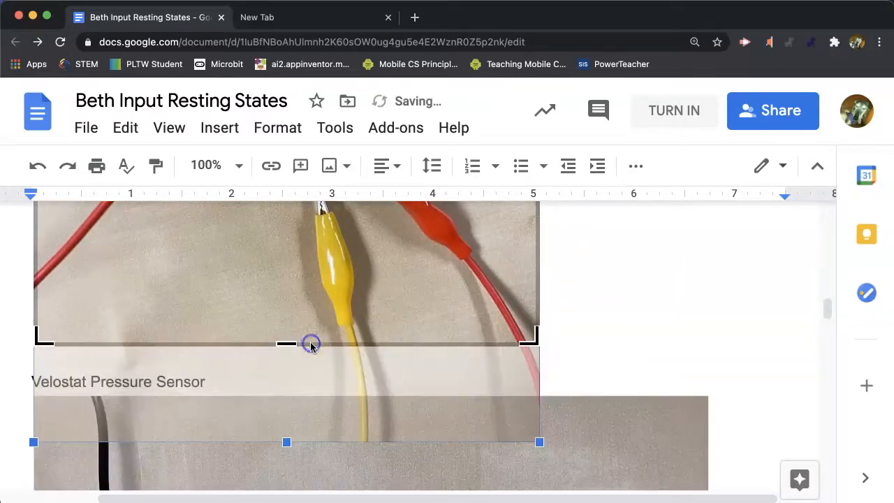
{"action": "scroll", "coordinate": [384, 268], "scroll_direction": "up", "scroll_amount": 5}
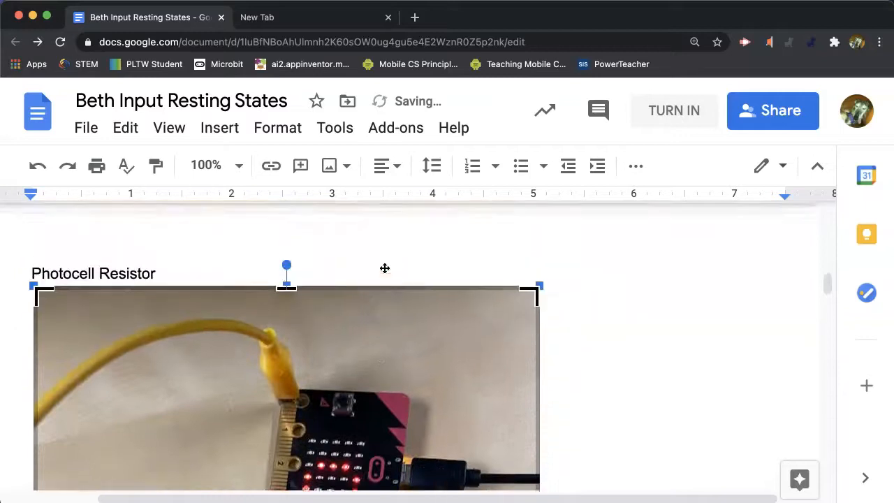
{"action": "left_click_drag", "start_coordinate": [286, 285], "coordinate": [286, 305]}
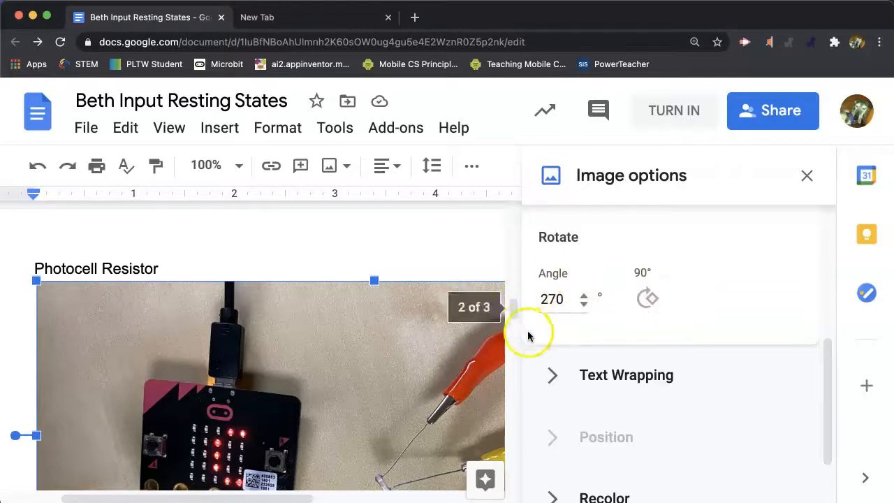
- Try rotation angles of 271 and 0 degrees on the Photocell Resistor image, ending with the angle set to 270 degrees
{"action": "left_click", "coordinate": [585, 298]}
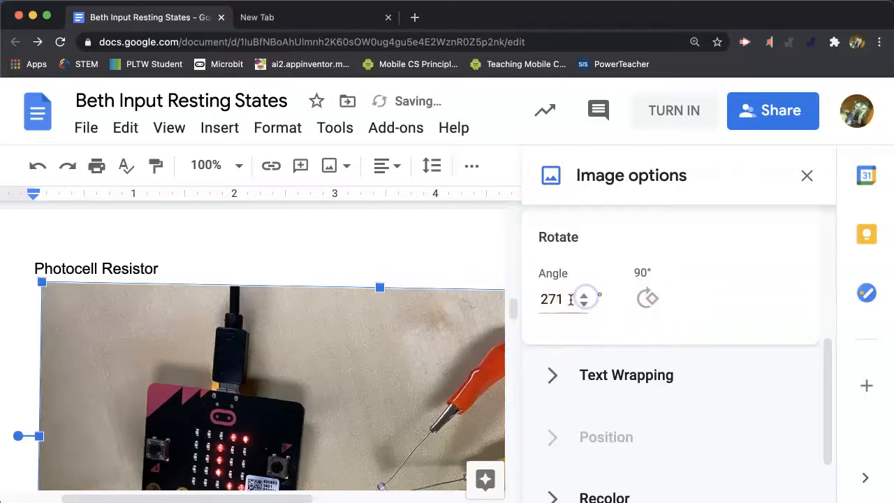
{"action": "type", "text": "0"}
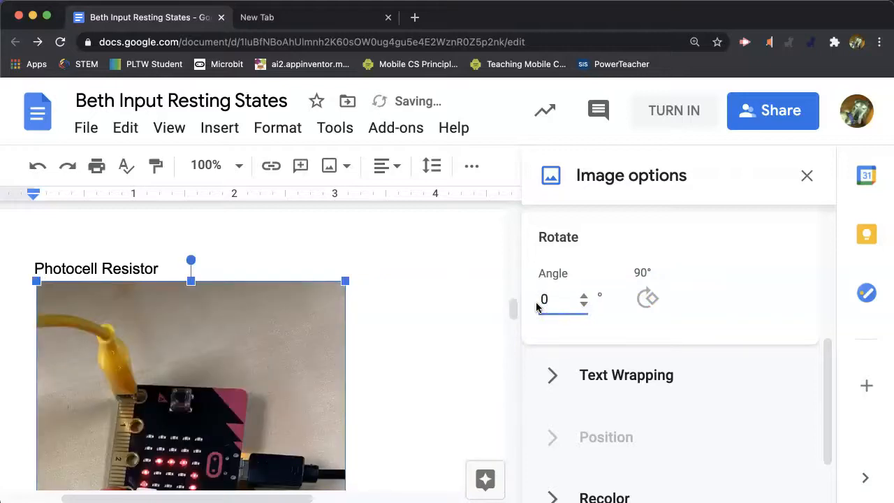
{"action": "scroll", "coordinate": [454, 401], "scroll_direction": "down", "scroll_amount": 5}
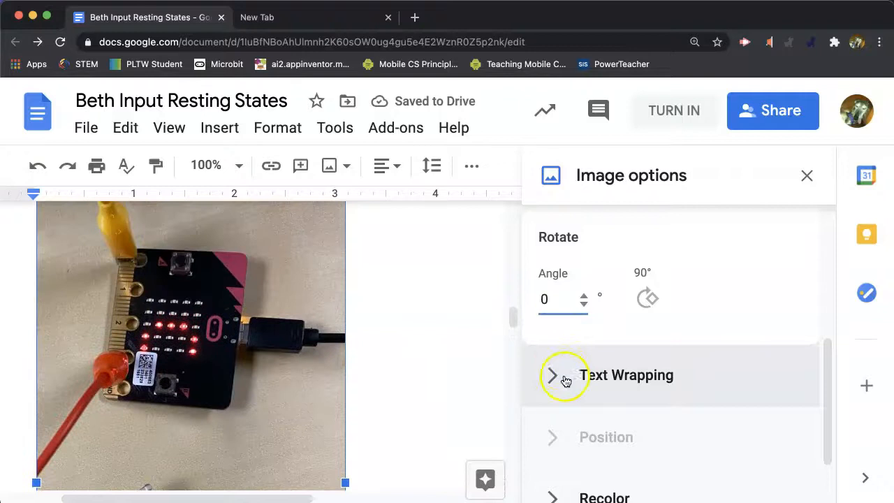
{"action": "left_click", "coordinate": [546, 299]}
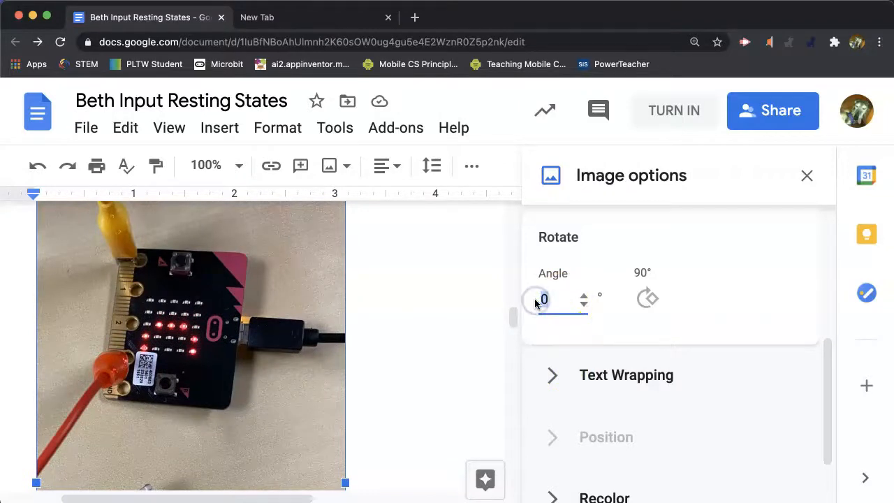
{"action": "type", "text": "270"}
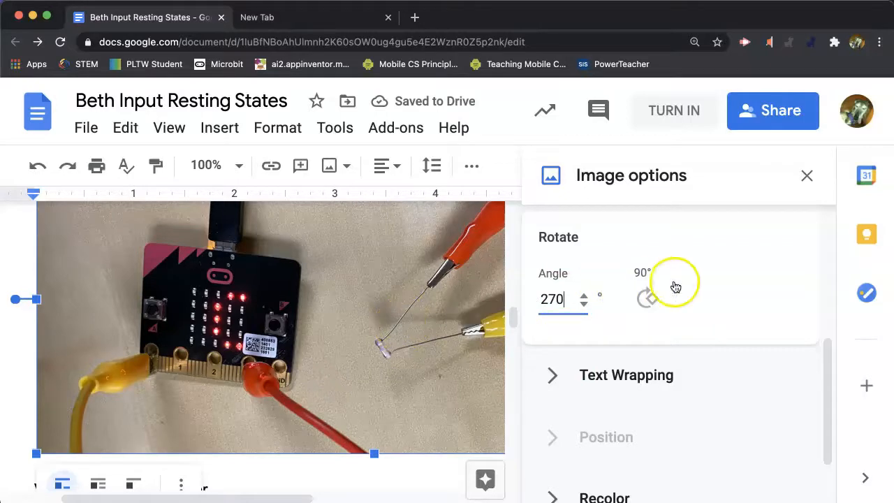
- Rotate the Photocell Resistor image through a full turn in 90-degree increments, ending at 270 degrees
{"action": "left_click", "coordinate": [647, 298]}
{"action": "left_click", "coordinate": [647, 298]}
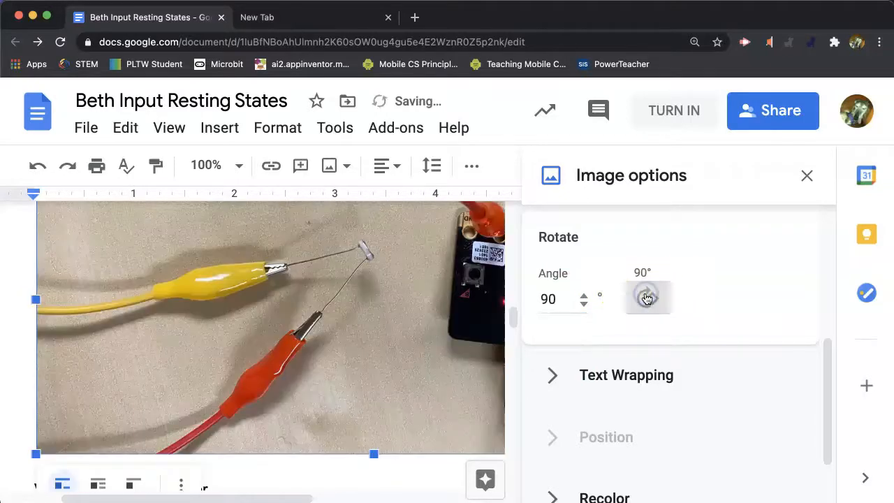
{"action": "left_click", "coordinate": [647, 299]}
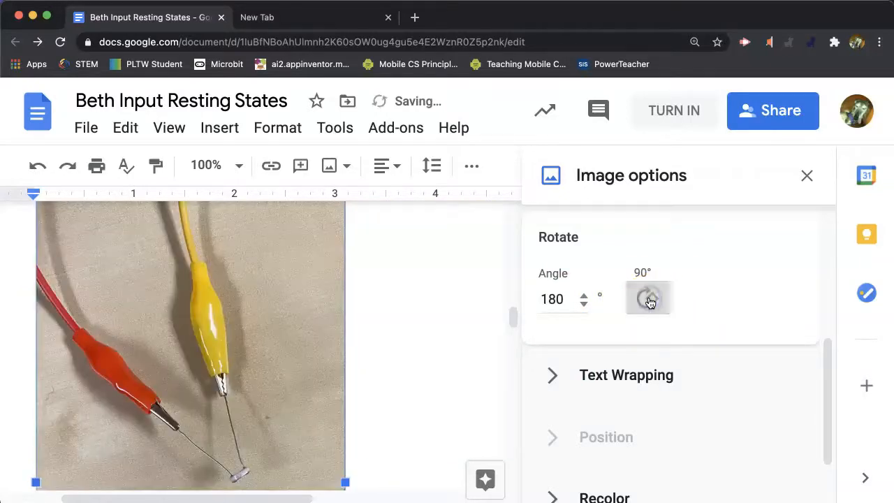
{"action": "left_click", "coordinate": [648, 300]}
- Examine the size and rotation options, the Photocell Resistor wiring, and the pressure sensor images further down the document
{"action": "scroll", "coordinate": [650, 302], "scroll_direction": "up", "scroll_amount": 5}
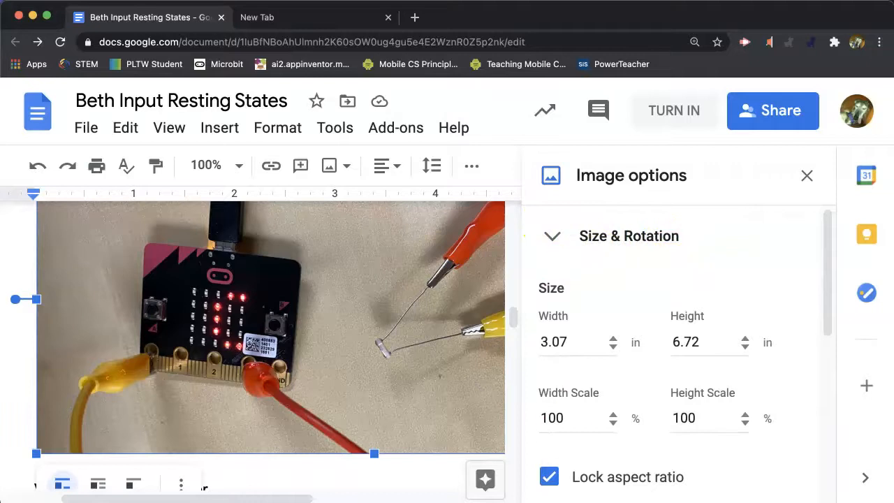
{"action": "scroll", "coordinate": [656, 465], "scroll_direction": "down", "scroll_amount": 5}
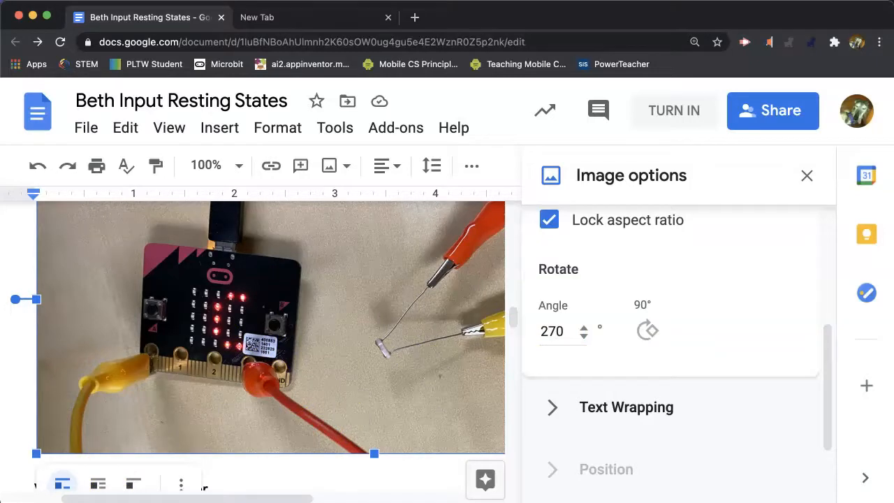
{"action": "scroll", "coordinate": [360, 394], "scroll_direction": "down", "scroll_amount": 10}
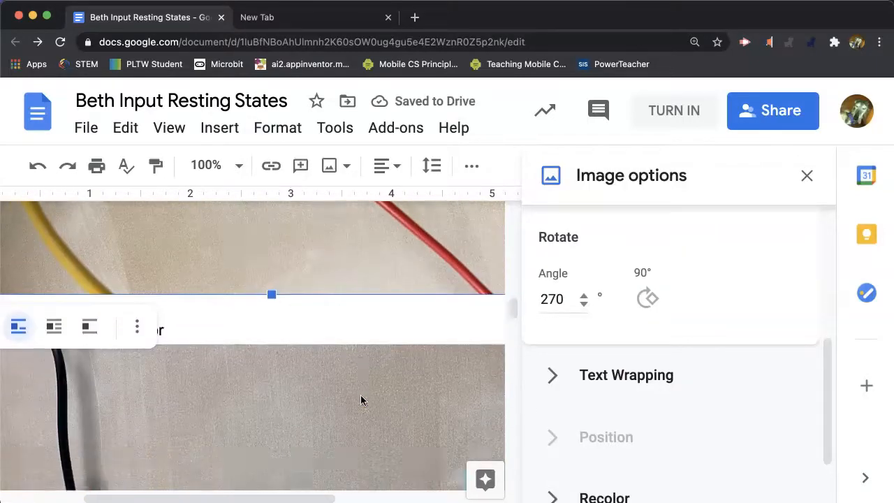
{"action": "scroll", "coordinate": [361, 400], "scroll_direction": "down", "scroll_amount": 5}
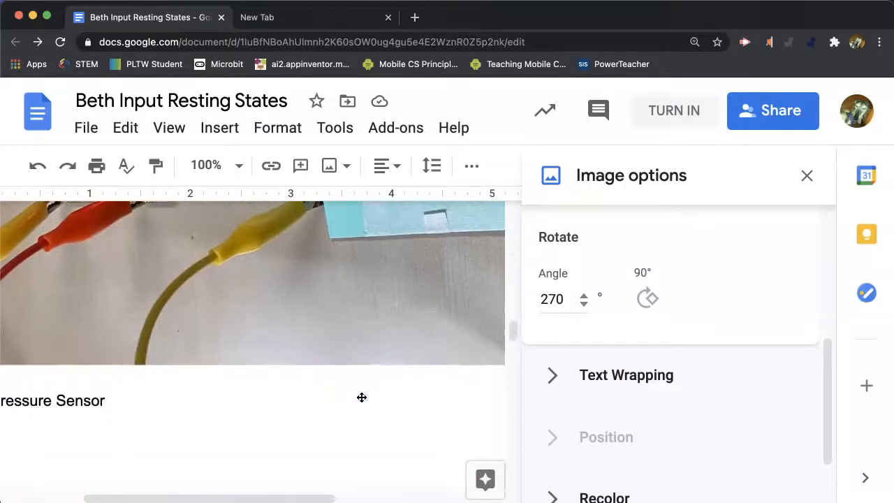
{"action": "scroll", "coordinate": [361, 400], "scroll_direction": "down", "scroll_amount": 3}
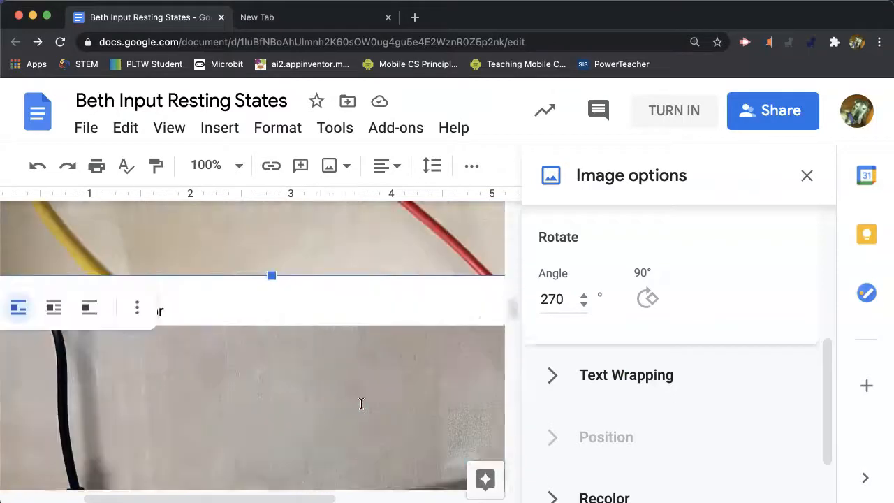
{"action": "scroll", "coordinate": [361, 403], "scroll_direction": "up", "scroll_amount": 5}
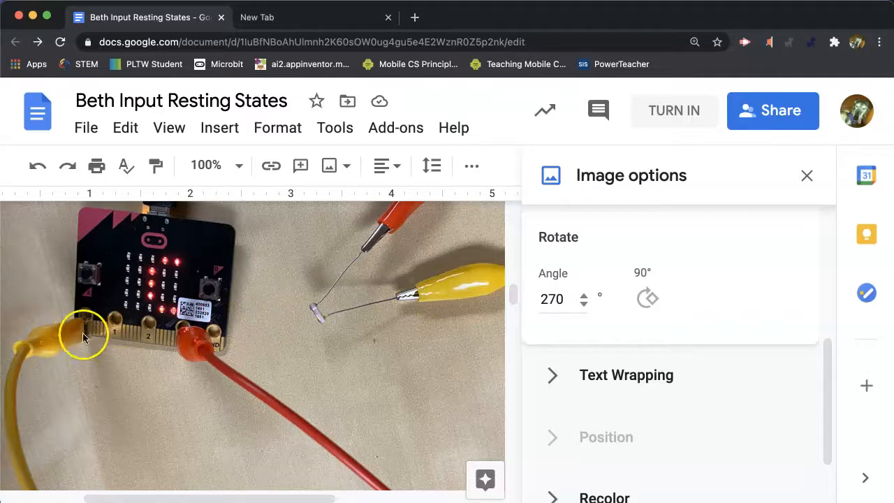
{"action": "scroll", "coordinate": [265, 429], "scroll_direction": "down", "scroll_amount": 5}
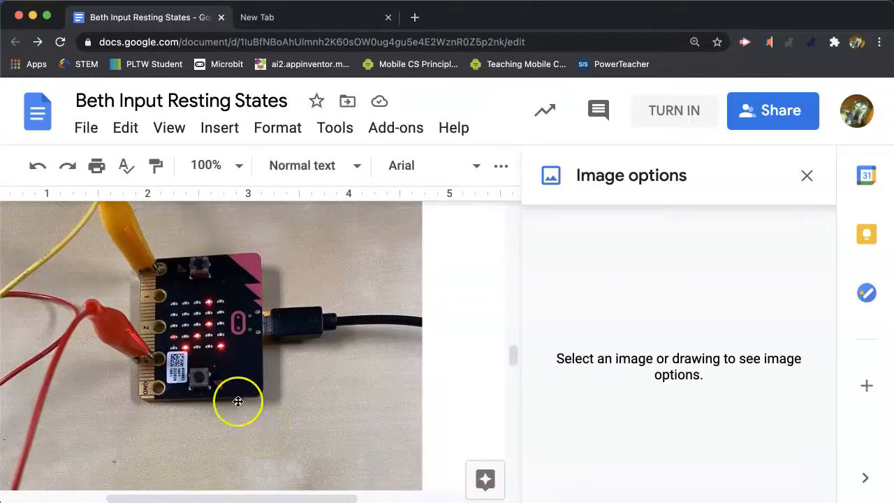
{"action": "scroll", "coordinate": [238, 401], "scroll_direction": "left", "scroll_amount": 2}
{"action": "scroll", "coordinate": [238, 401], "scroll_direction": "down", "scroll_amount": 5}
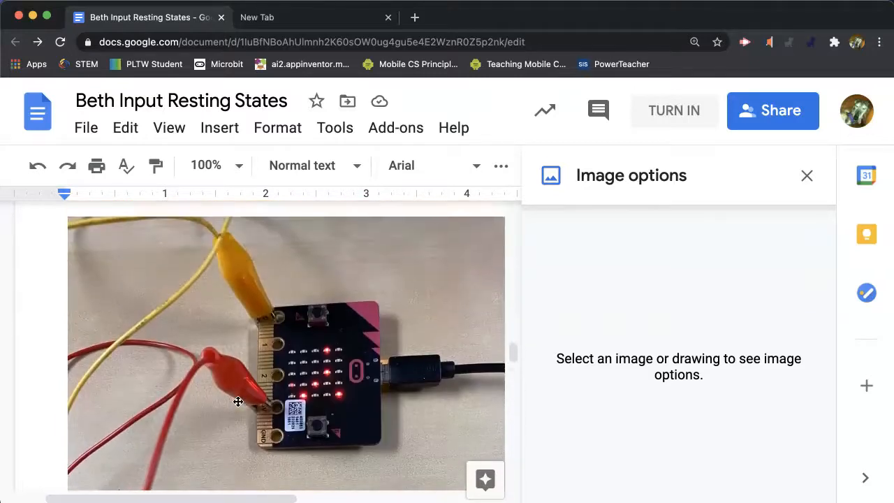
- Close the image options and rotate the round pressure sensor image 90 degrees counterclockwise so the micro:bit stands upright
{"action": "left_click", "coordinate": [808, 176]}
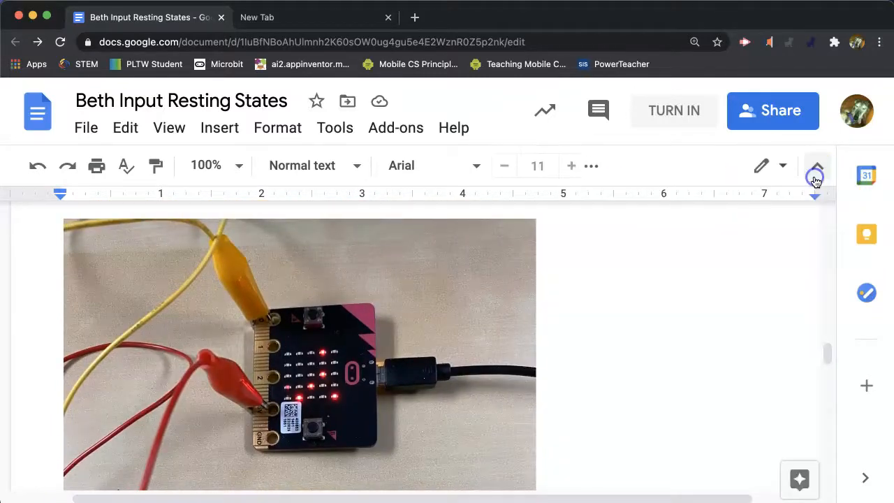
{"action": "left_click", "coordinate": [427, 415]}
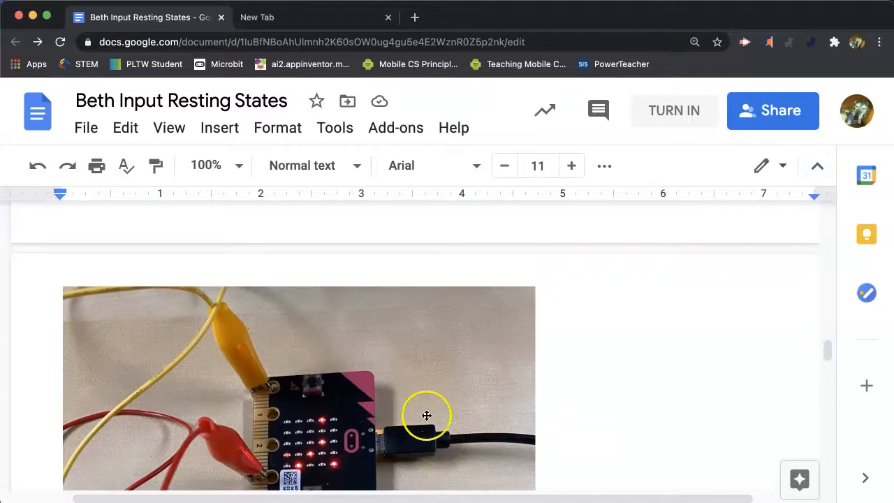
{"action": "left_click_drag", "start_coordinate": [298, 266], "coordinate": [82, 485]}
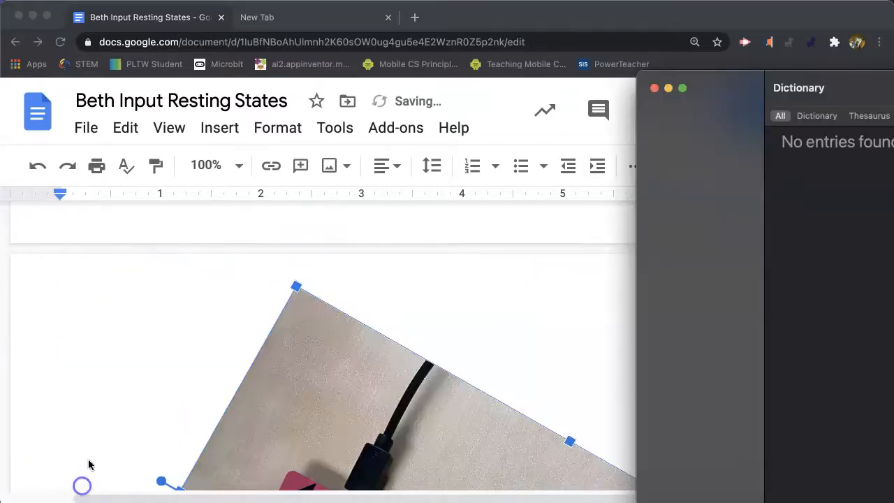
{"action": "scroll", "coordinate": [242, 383], "scroll_direction": "down", "scroll_amount": 5}
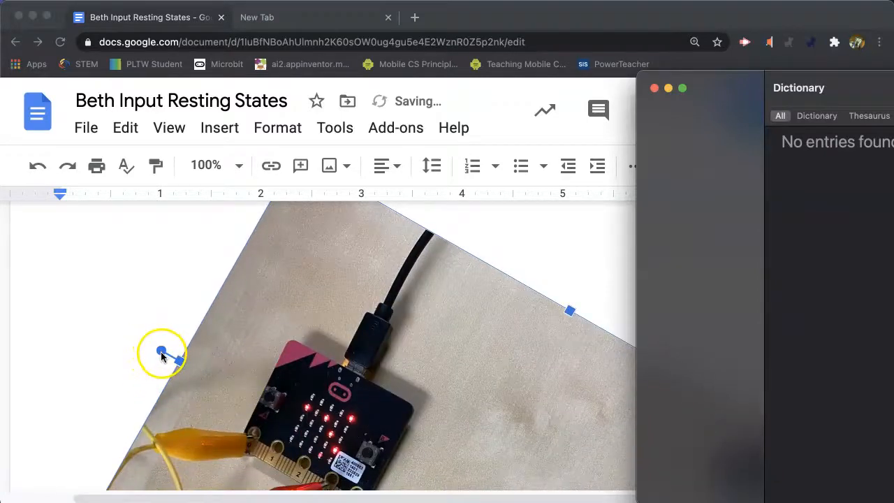
{"action": "left_click", "coordinate": [161, 355]}
{"action": "left_click_drag", "start_coordinate": [157, 353], "coordinate": [150, 358]}
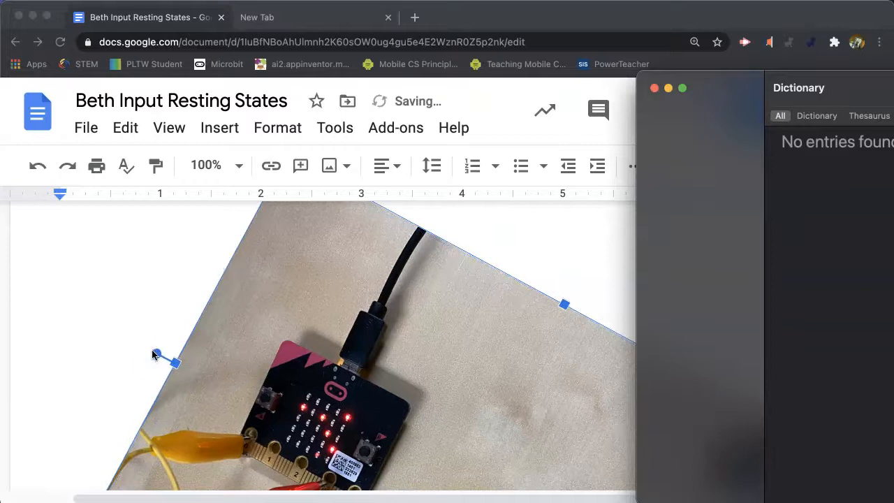
{"action": "left_click", "coordinate": [154, 354]}
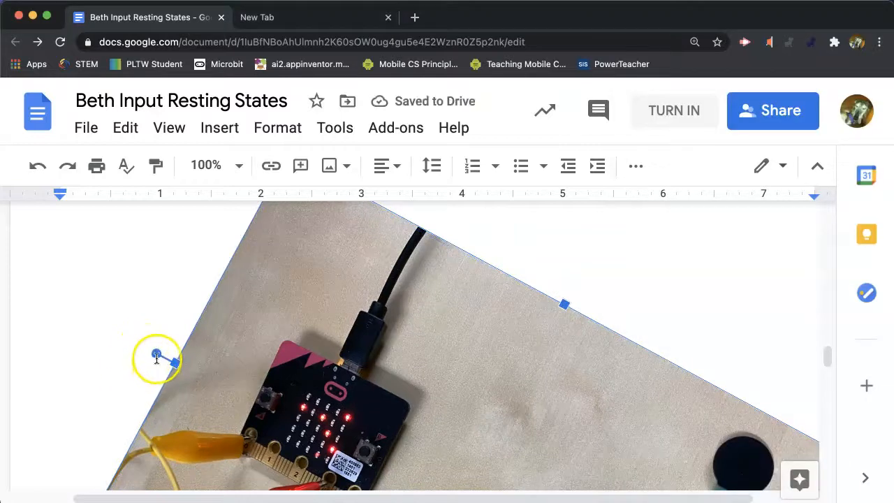
{"action": "left_click_drag", "start_coordinate": [156, 355], "coordinate": [100, 479]}
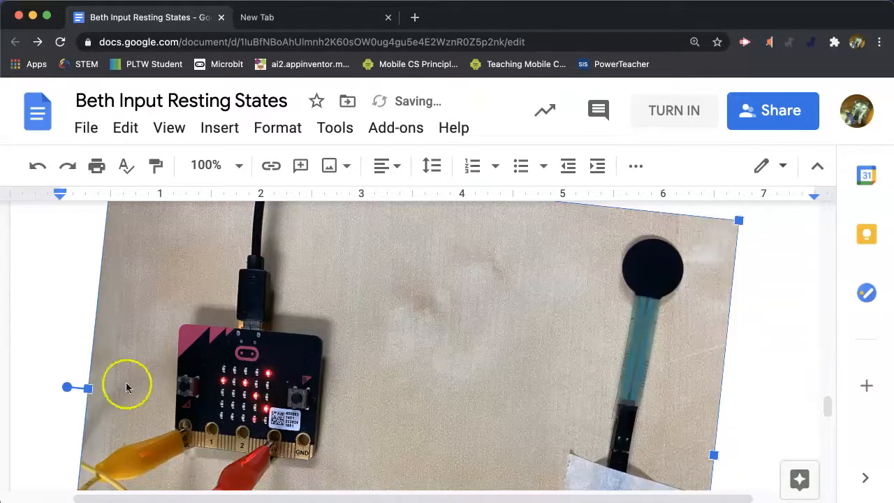
{"action": "left_click_drag", "start_coordinate": [66, 386], "coordinate": [59, 417]}
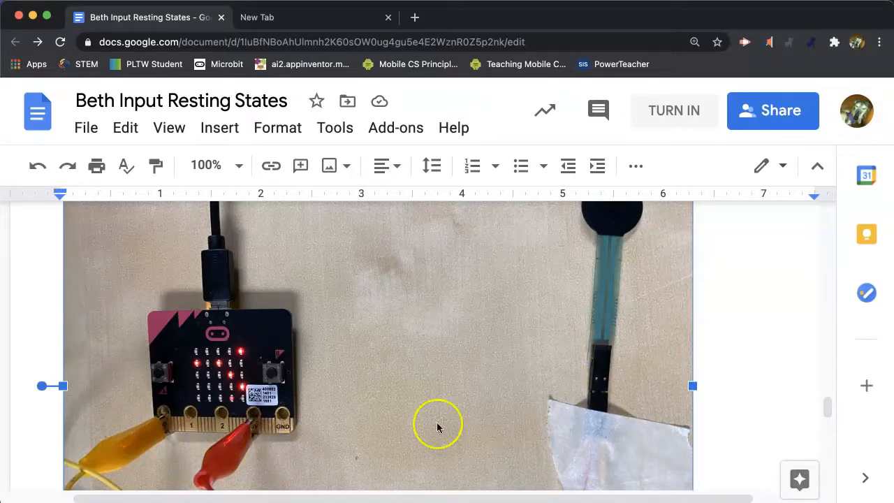
- Examine the wiring in the round pressure sensor image and the striped flex sensor image below it
{"action": "scroll", "coordinate": [591, 293], "scroll_direction": "down", "scroll_amount": 2}
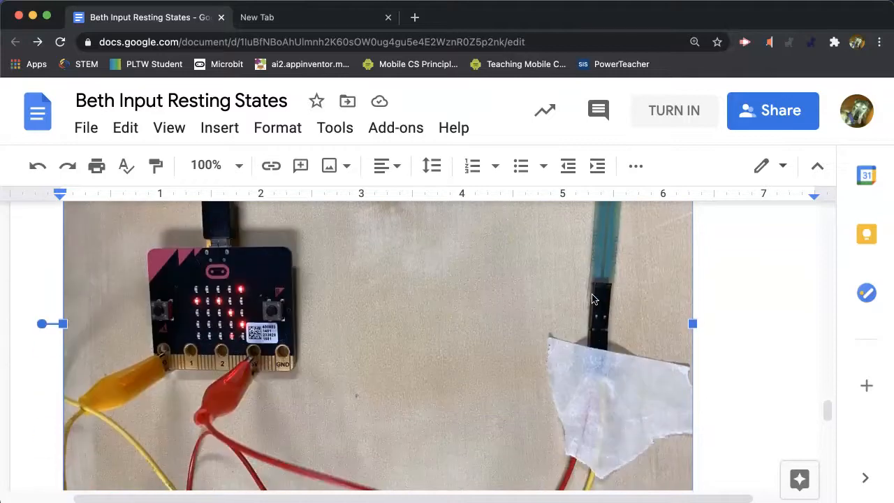
{"action": "scroll", "coordinate": [370, 358], "scroll_direction": "down", "scroll_amount": 10}
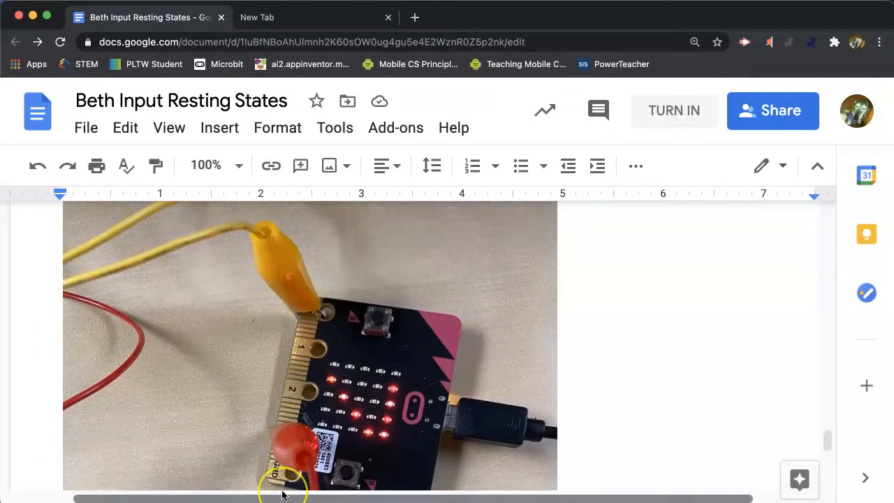
{"action": "scroll", "coordinate": [286, 482], "scroll_direction": "down", "scroll_amount": 8}
{"action": "scroll", "coordinate": [282, 495], "scroll_direction": "down", "scroll_amount": 2}
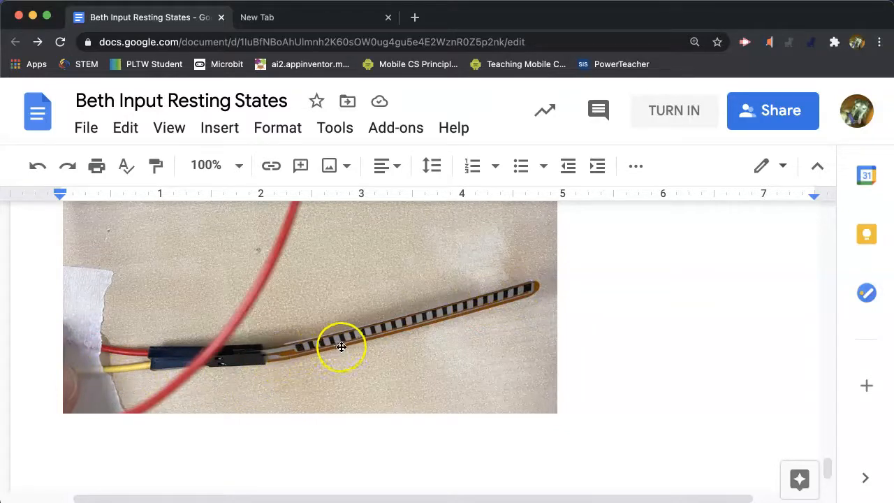
- Return from the flex sensor photo to the sensor table and examine the Flex sensor row's pins and its rest and bent value prompts
{"action": "scroll", "coordinate": [377, 339], "scroll_direction": "up", "scroll_amount": 2}
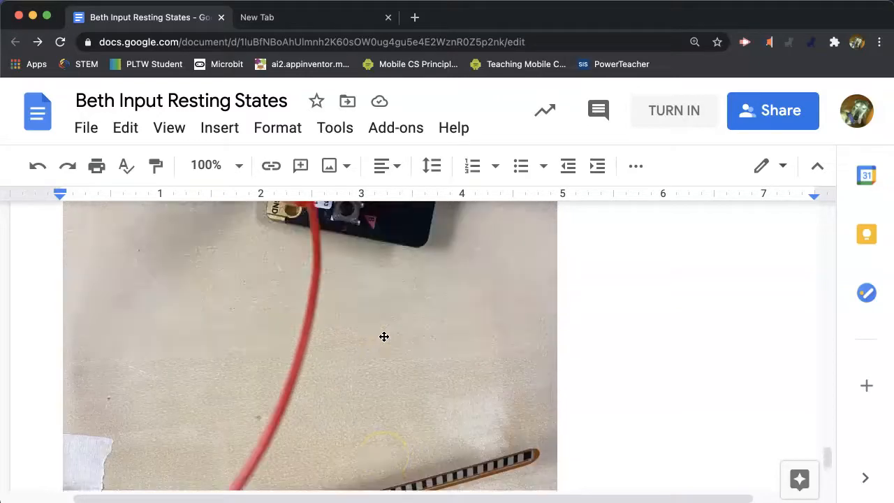
{"action": "scroll", "coordinate": [384, 338], "scroll_direction": "down", "scroll_amount": 12}
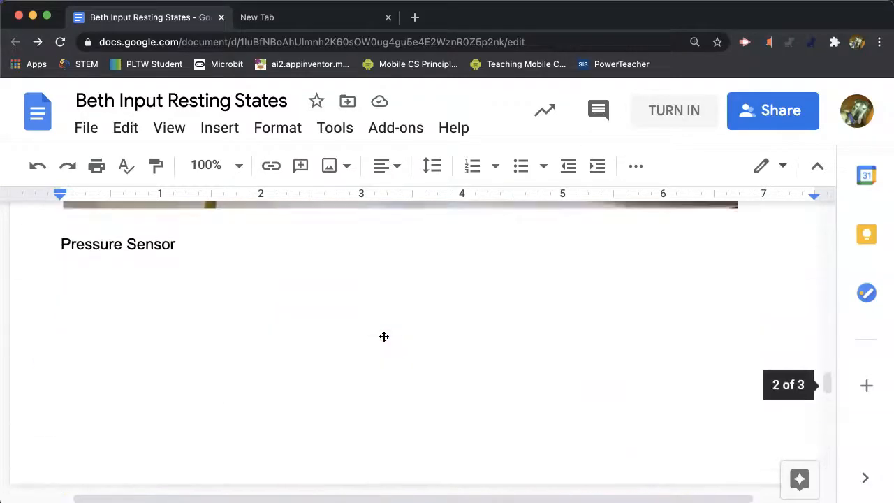
{"action": "scroll", "coordinate": [384, 336], "scroll_direction": "up", "scroll_amount": 15}
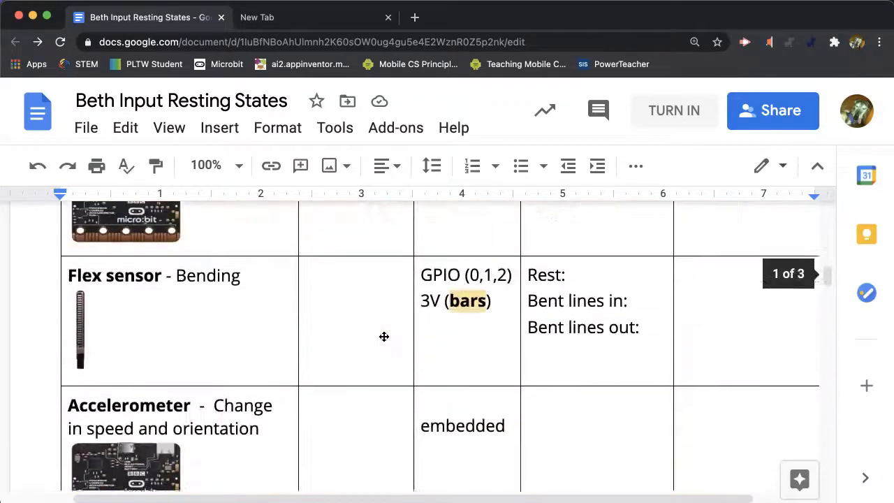
{"action": "scroll", "coordinate": [384, 336], "scroll_direction": "down", "scroll_amount": 1}
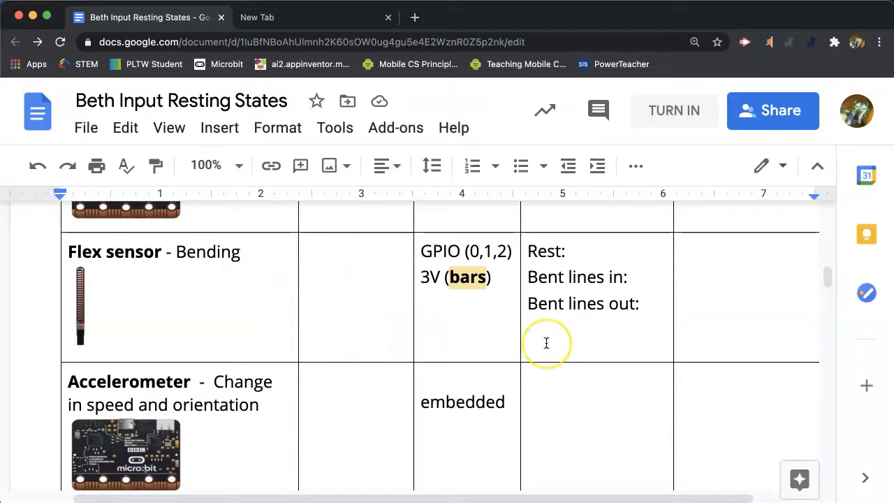
{"action": "scroll", "coordinate": [546, 343], "scroll_direction": "down", "scroll_amount": 2}
{"action": "scroll", "coordinate": [546, 342], "scroll_direction": "up", "scroll_amount": 5}
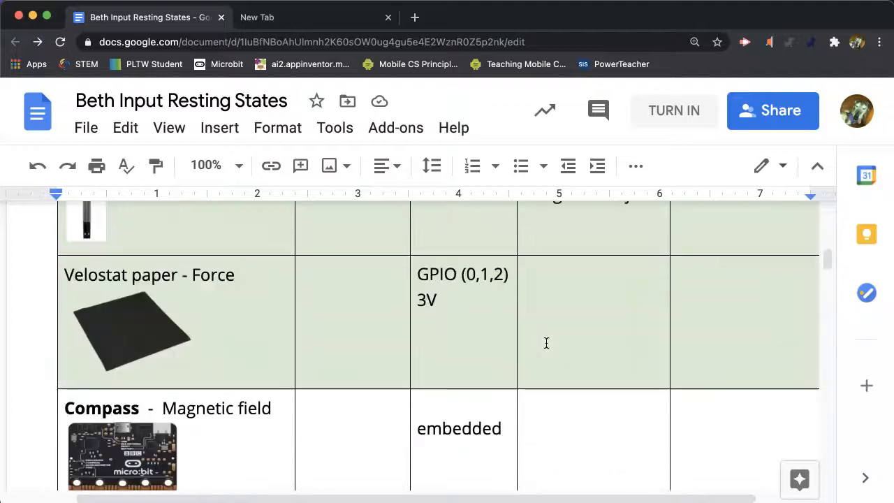
- Examine the sensor table's Analog/Digital, Pins/V/Gnd, Values and When use columns from the Pushbutton row down to the Accelerometer row
{"action": "scroll", "coordinate": [546, 342], "scroll_direction": "up", "scroll_amount": 10}
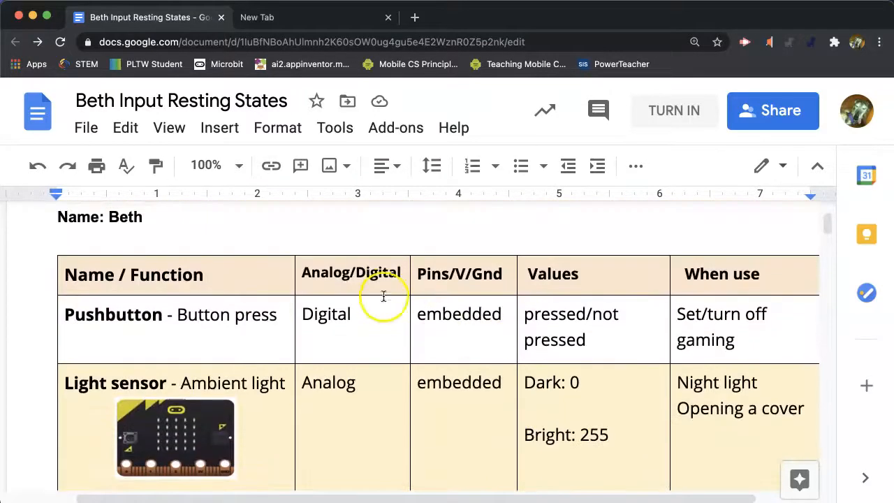
{"action": "scroll", "coordinate": [454, 363], "scroll_direction": "down", "scroll_amount": 1}
{"action": "scroll", "coordinate": [454, 364], "scroll_direction": "right", "scroll_amount": 1}
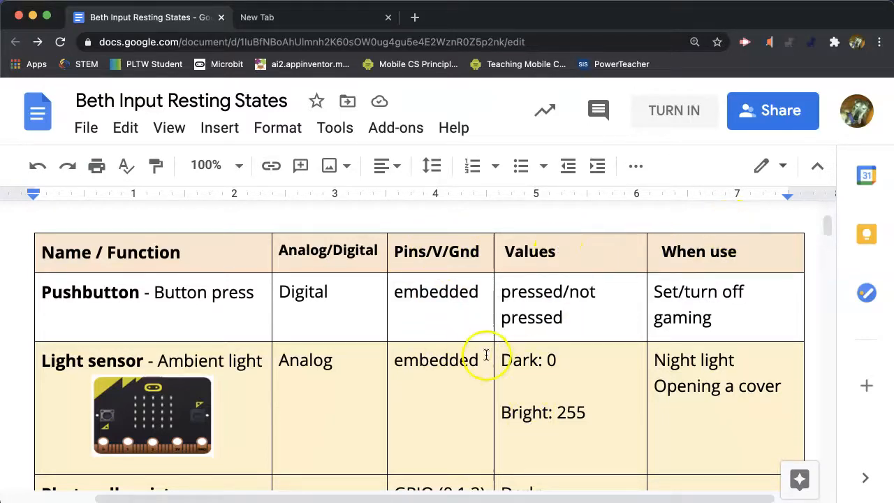
{"action": "scroll", "coordinate": [486, 355], "scroll_direction": "down", "scroll_amount": 1}
{"action": "scroll", "coordinate": [557, 429], "scroll_direction": "down", "scroll_amount": 2}
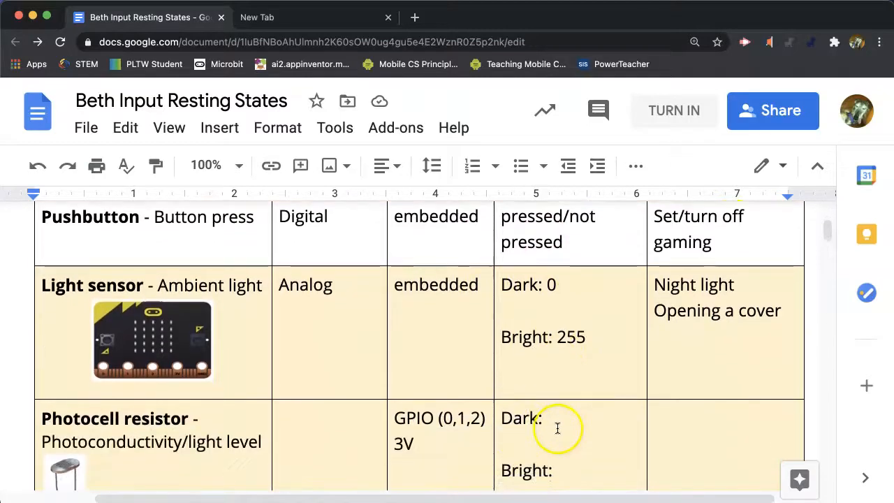
{"action": "scroll", "coordinate": [567, 426], "scroll_direction": "down", "scroll_amount": 4}
{"action": "scroll", "coordinate": [531, 416], "scroll_direction": "up", "scroll_amount": 3}
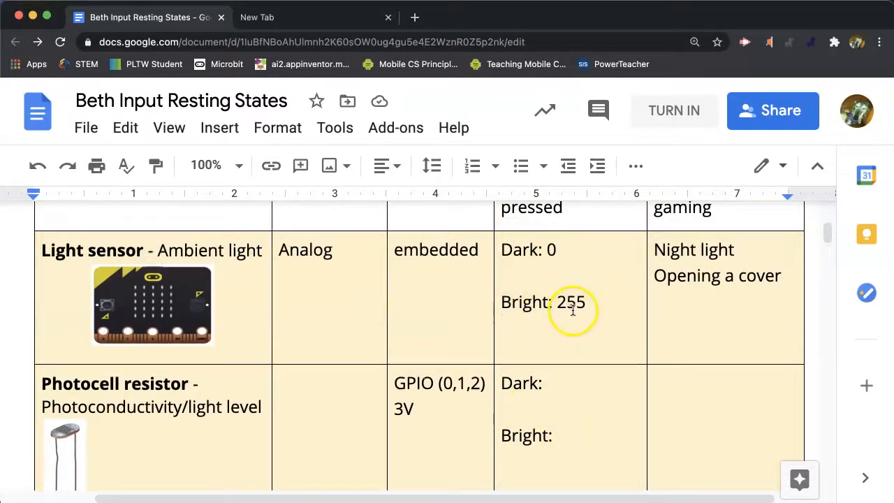
{"action": "scroll", "coordinate": [573, 256], "scroll_direction": "up", "scroll_amount": 3}
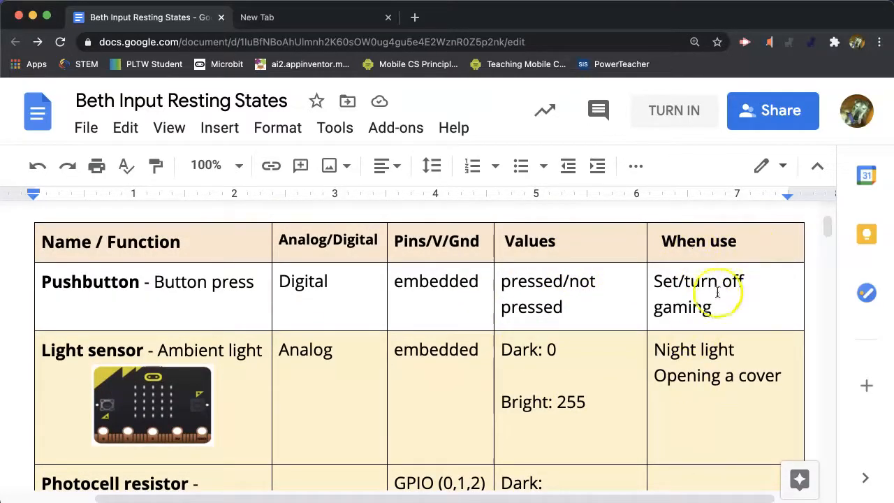
{"action": "scroll", "coordinate": [708, 414], "scroll_direction": "down", "scroll_amount": 4}
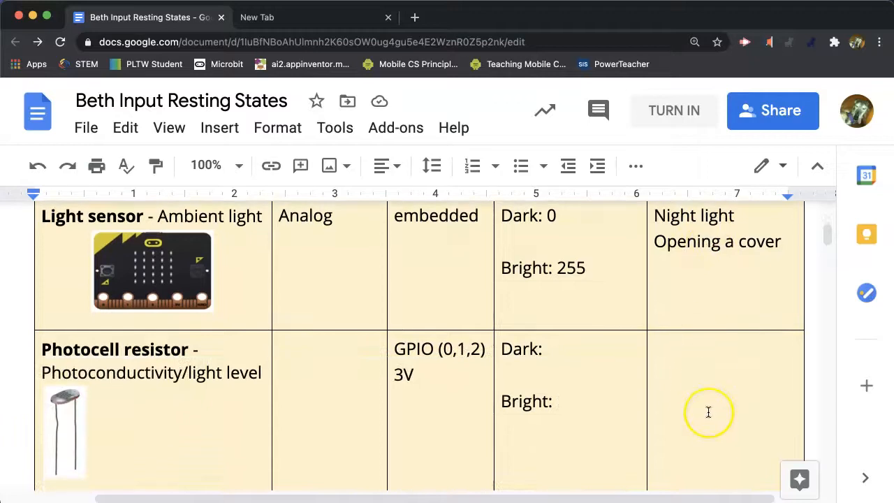
{"action": "scroll", "coordinate": [709, 412], "scroll_direction": "down", "scroll_amount": 18}
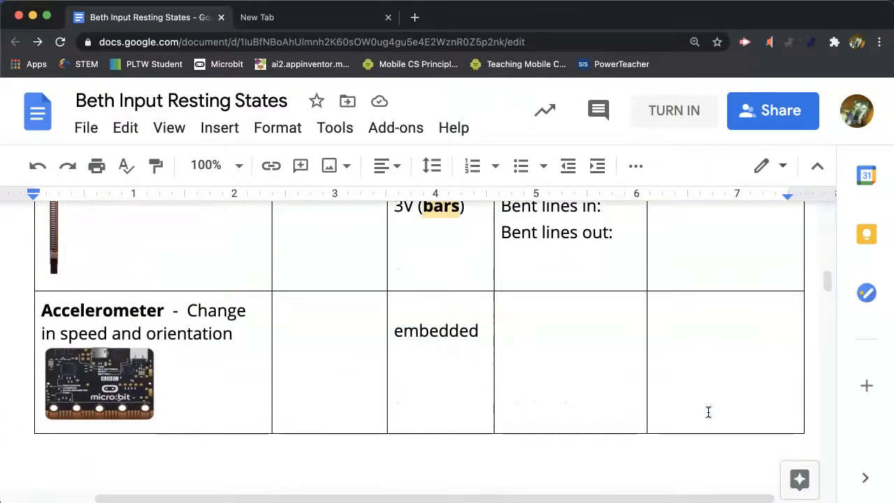